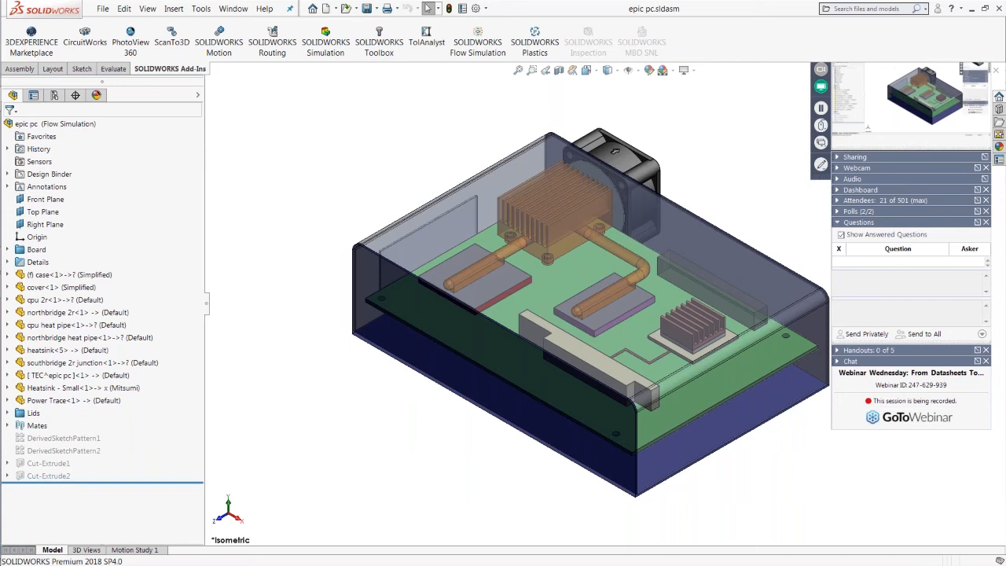
Step: Load the Flow Simulation add-in for the epic pc assembly and bring up its commands
middle_drag(364, 163, 372, 95)
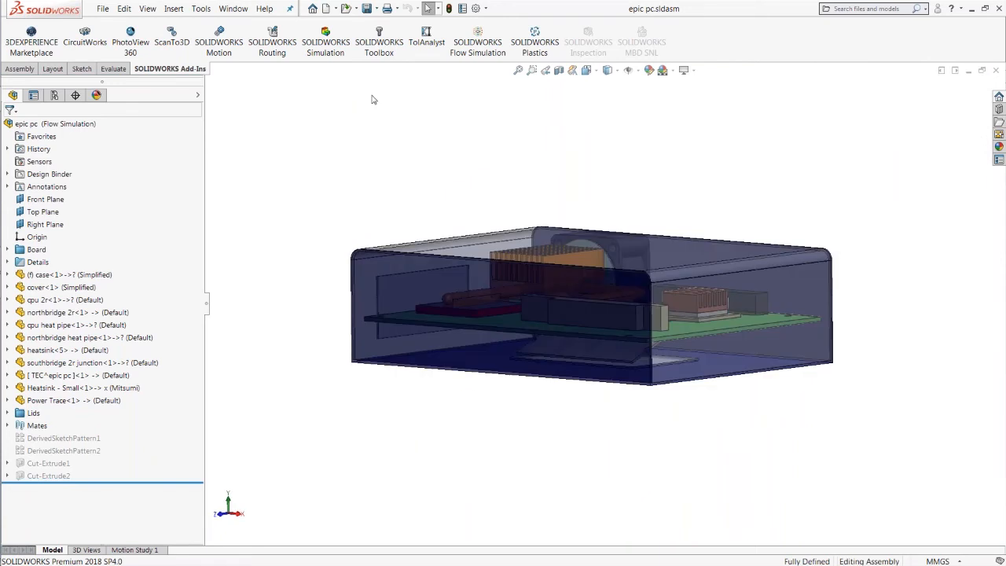
click(54, 95)
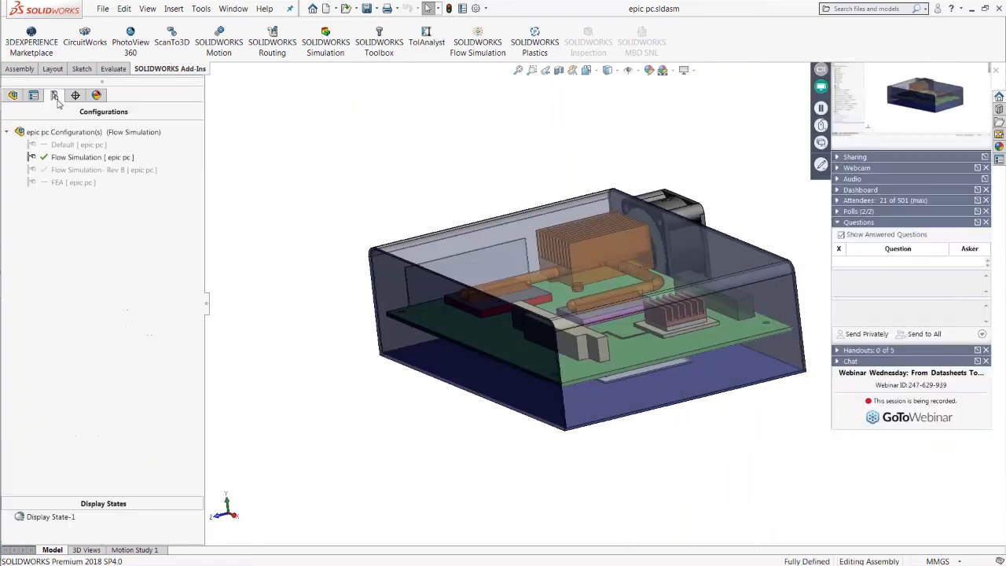
click(472, 57)
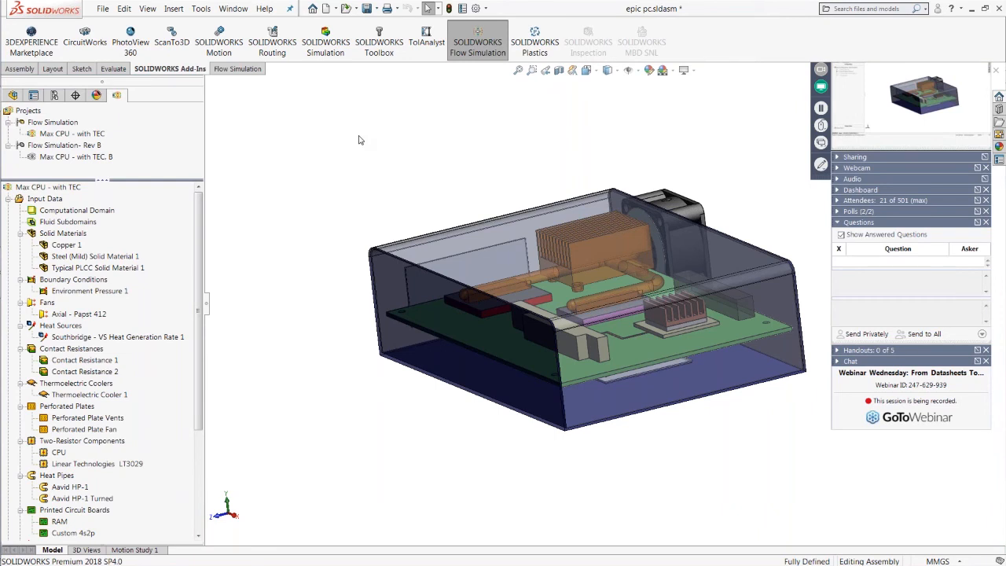
middle_drag(322, 149, 342, 171)
click(256, 70)
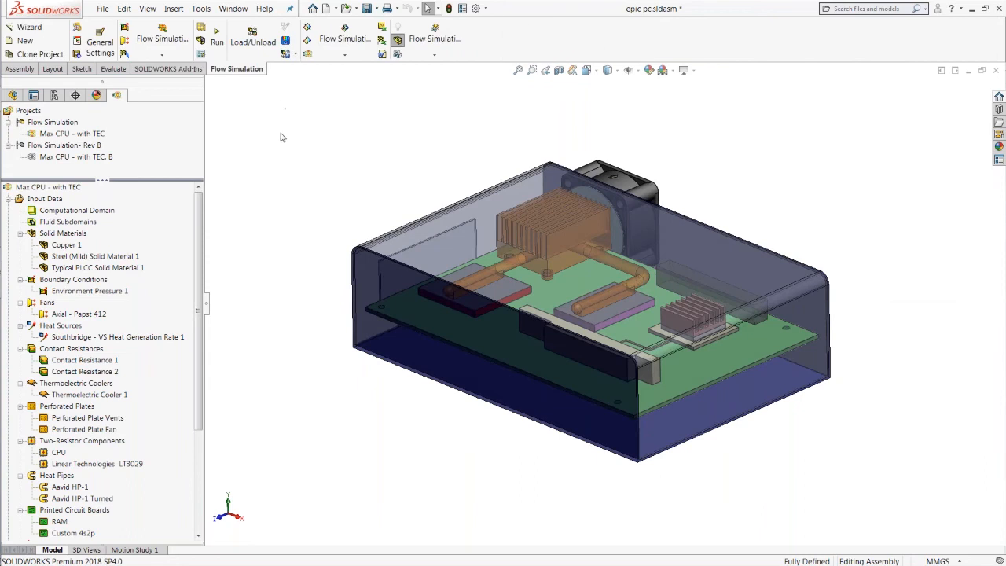
Step: Start a new project with the Wizard, named "Maximum CPU use", on the current configuration
click(30, 28)
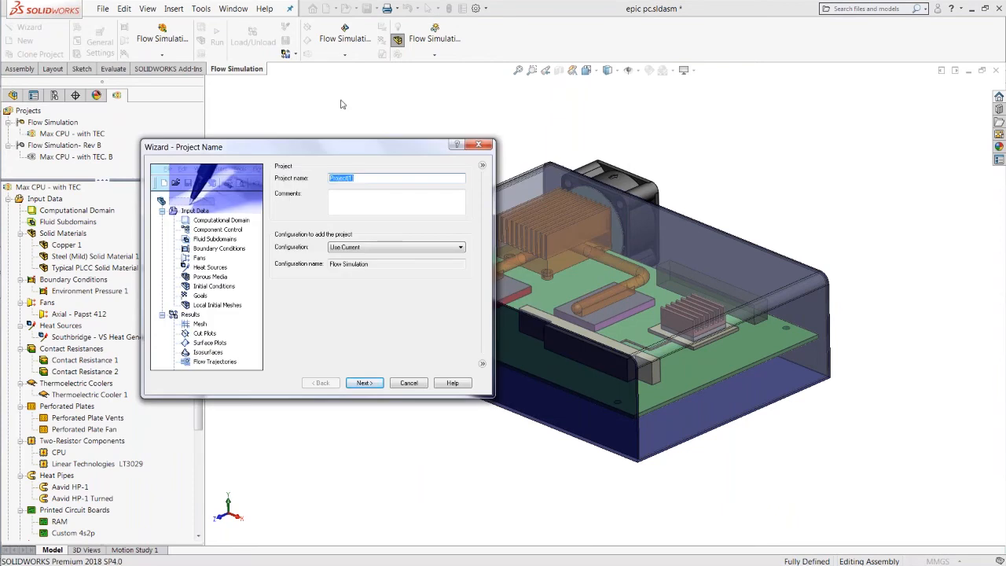
text(Maximum CPU use)
click(376, 248)
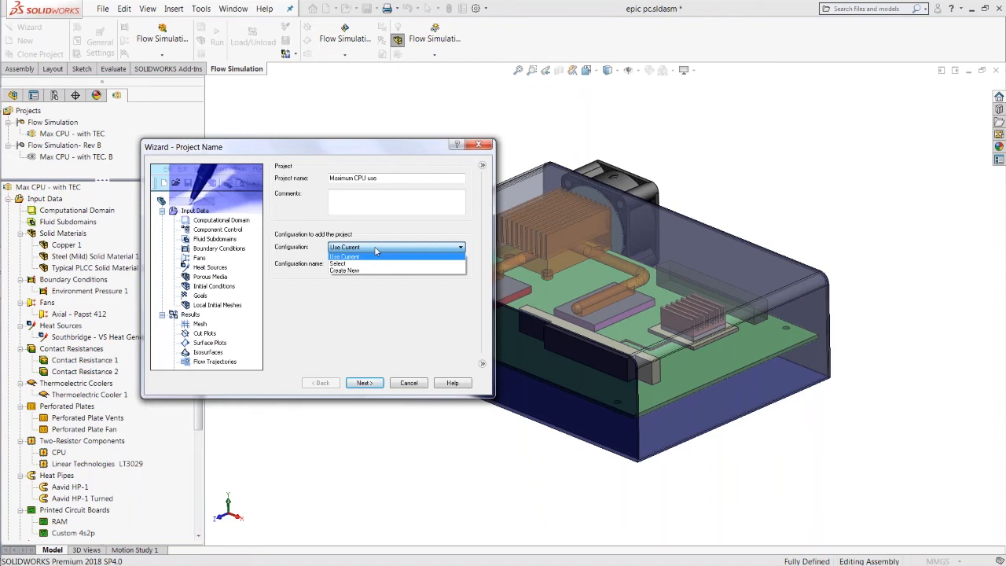
click(377, 251)
drag(397, 151, 338, 125)
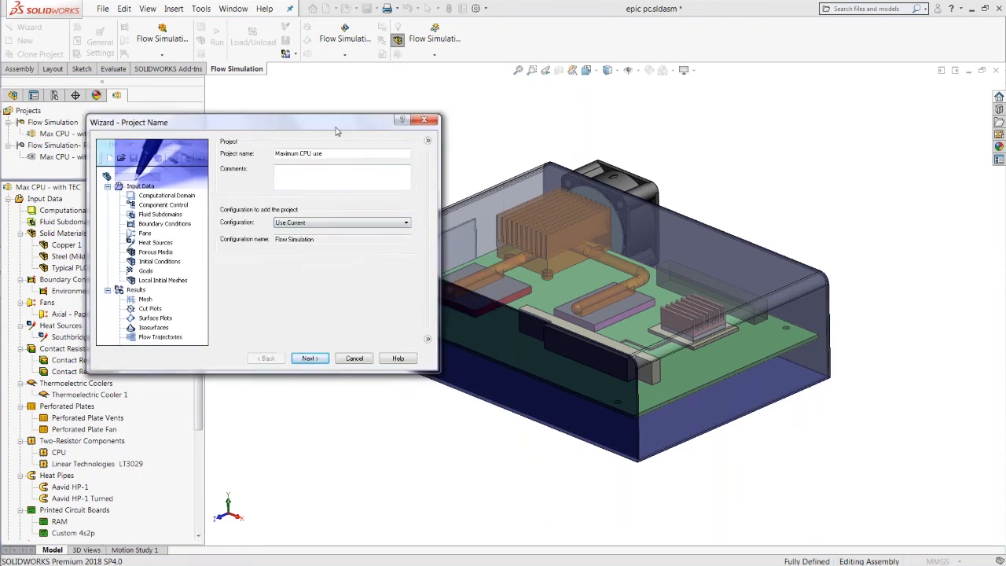
click(306, 358)
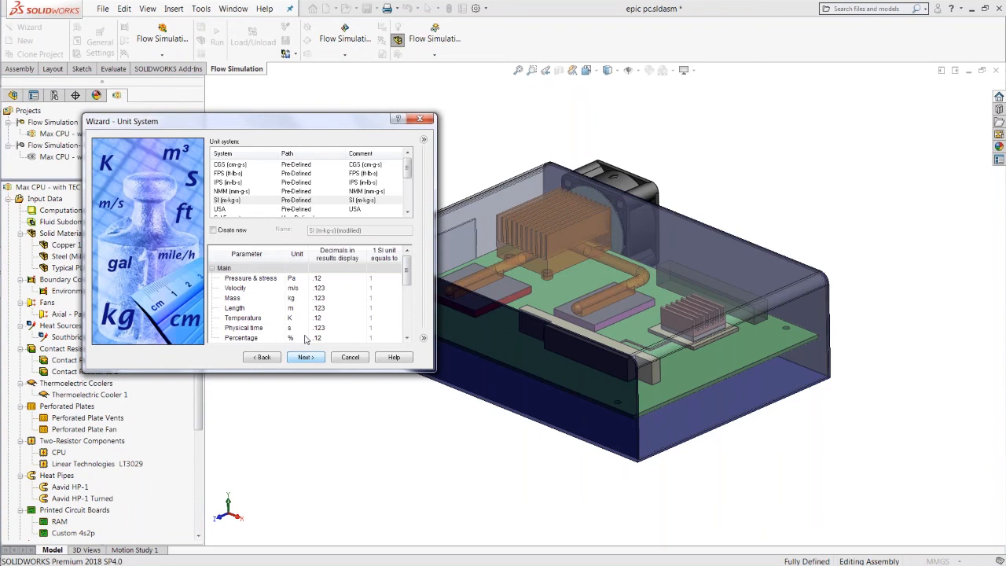
Step: Choose the SI (m-kg-s) unit system for the project and set the temperature unit to Celsius
click(254, 201)
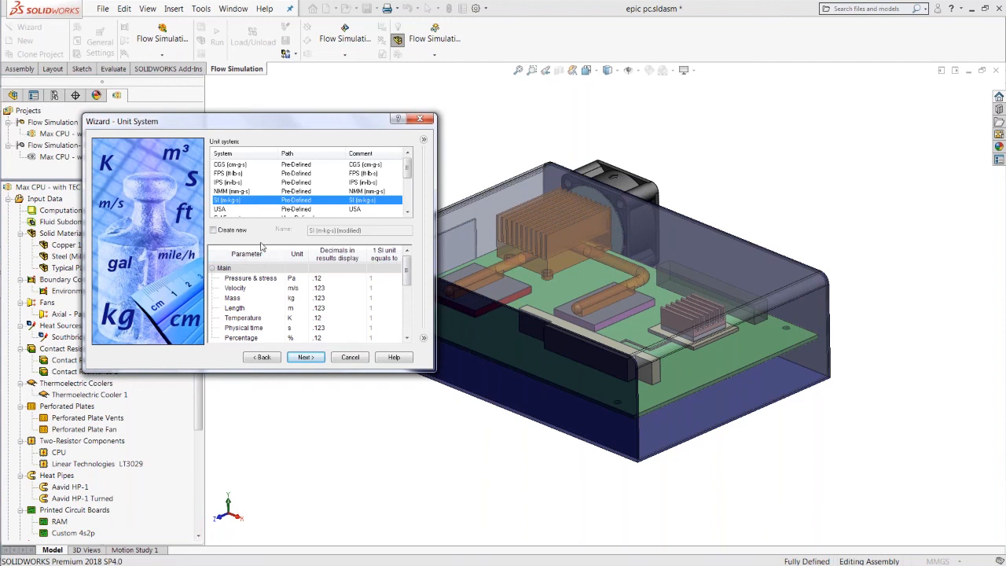
click(293, 318)
click(304, 318)
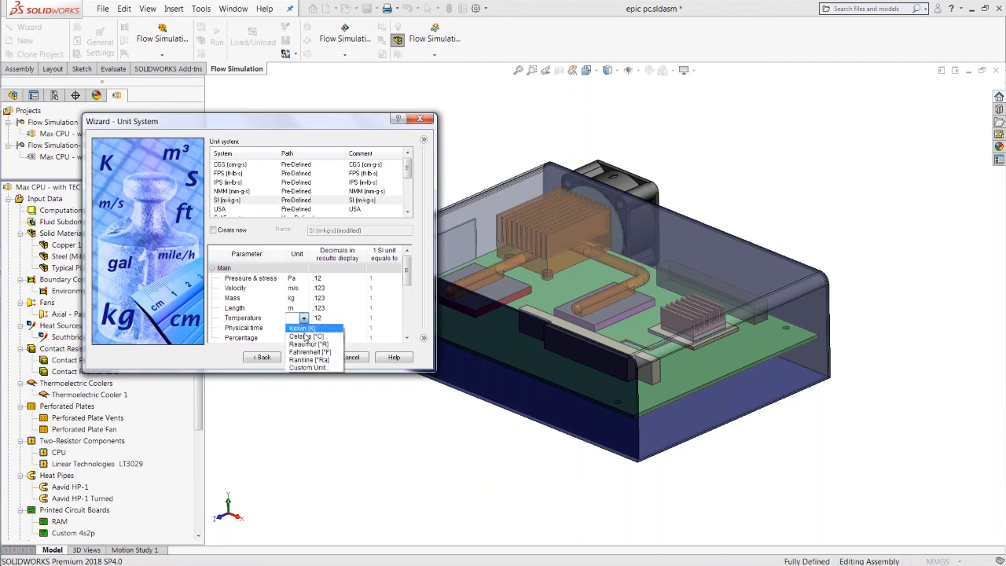
click(305, 337)
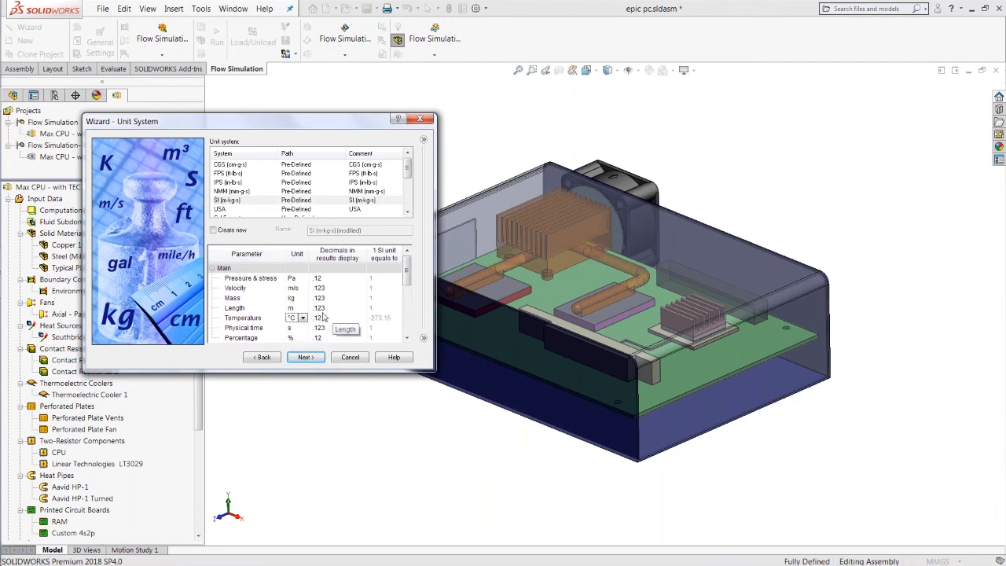
click(306, 357)
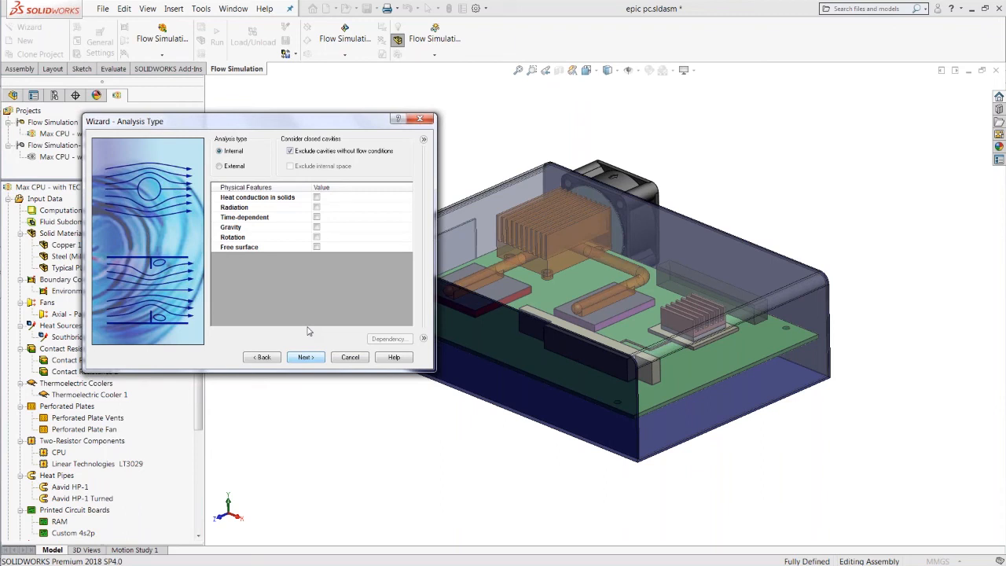
Step: Include heat conduction in solids in the internal analysis and add Air as the default project fluid
click(317, 197)
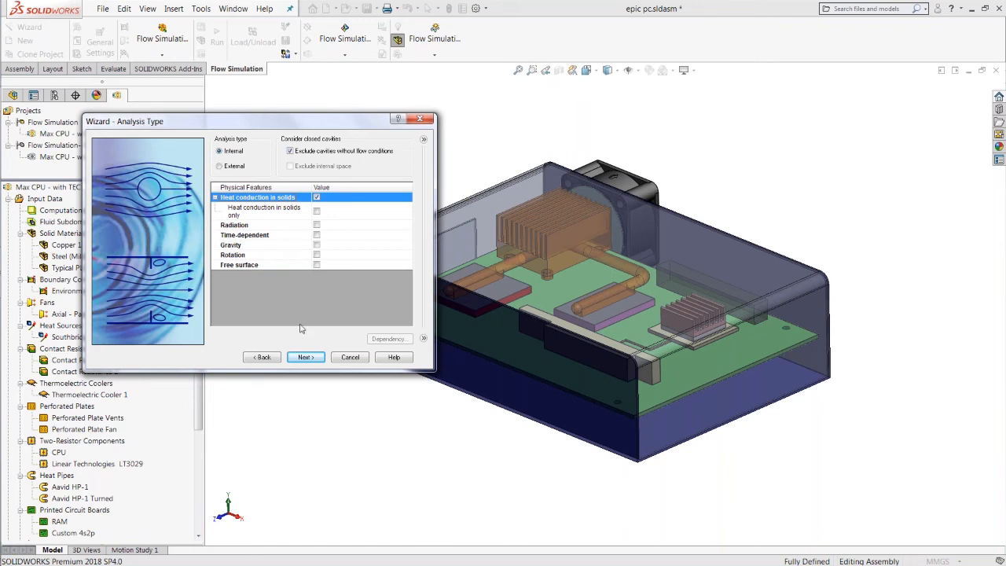
click(306, 357)
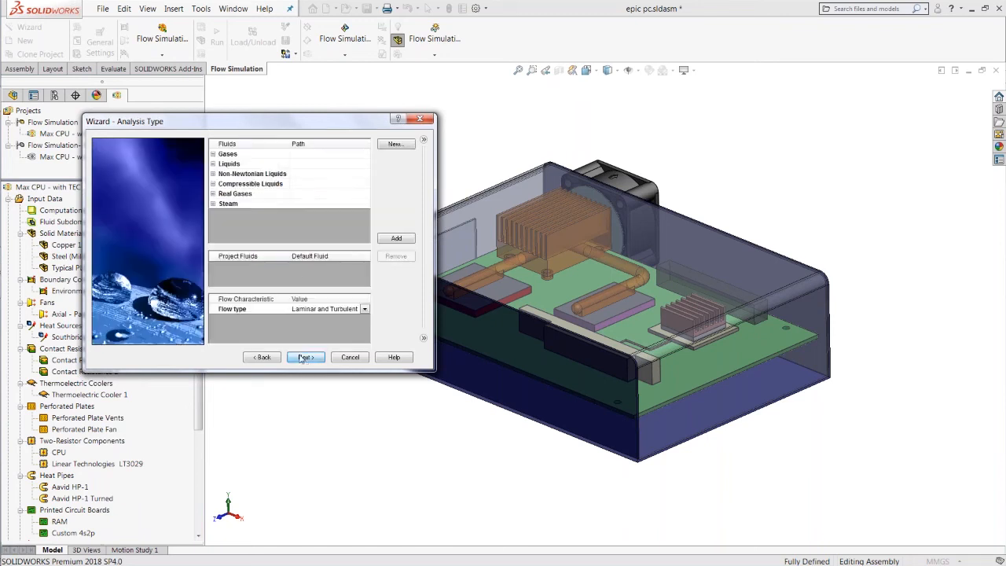
click(213, 155)
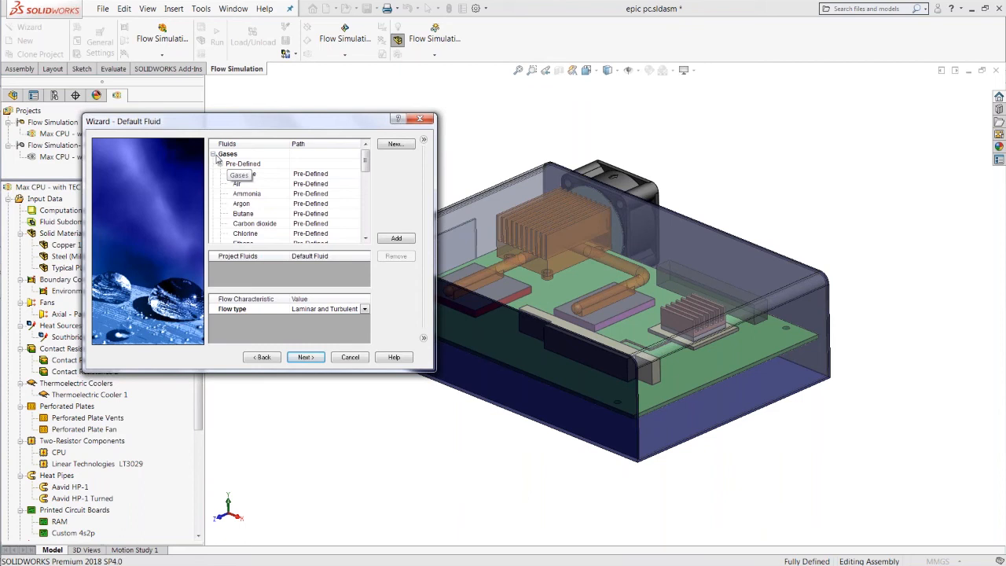
double_click(268, 187)
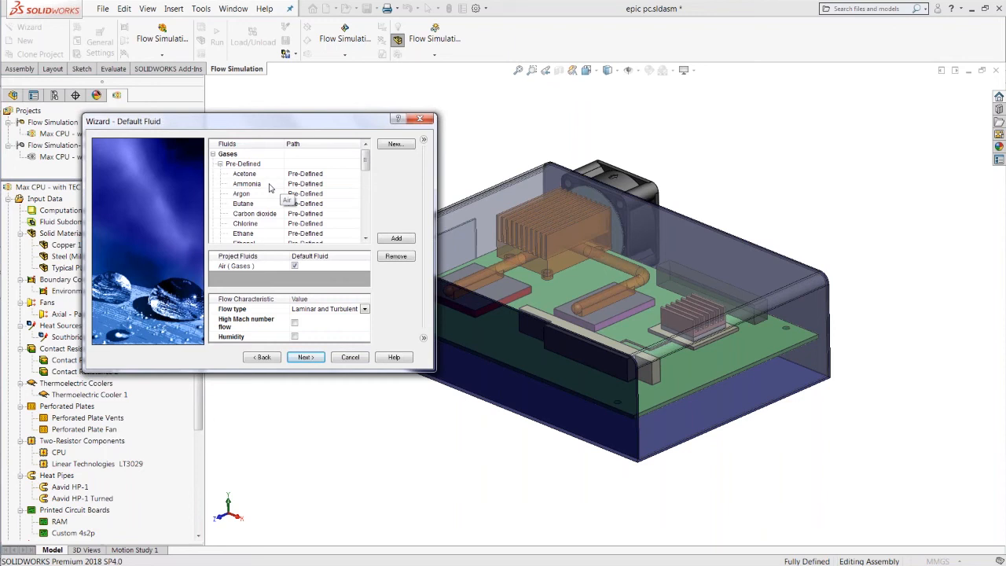
click(304, 357)
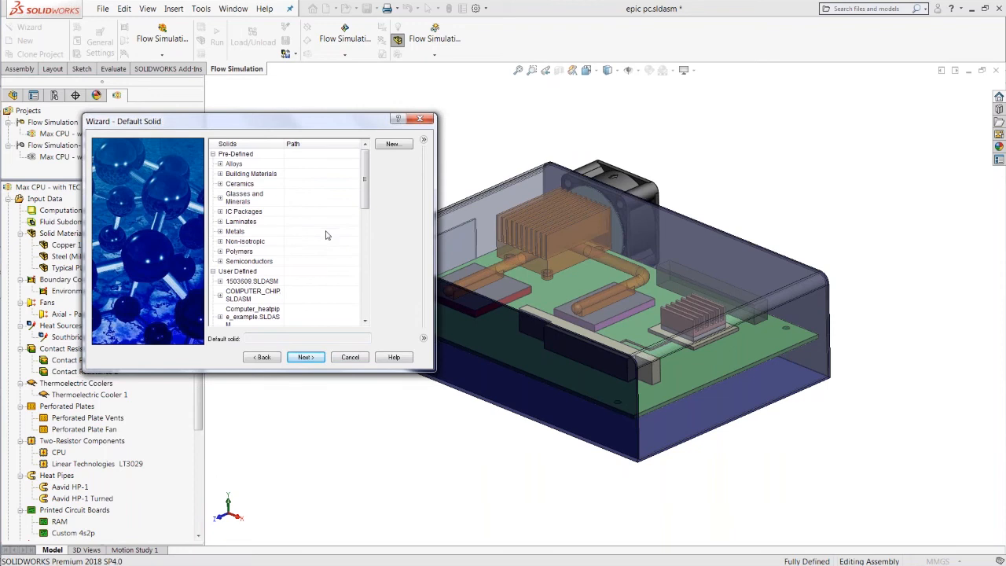
Step: Set Insulator as the default solid and finish the project with the default wall and initial conditions
click(219, 200)
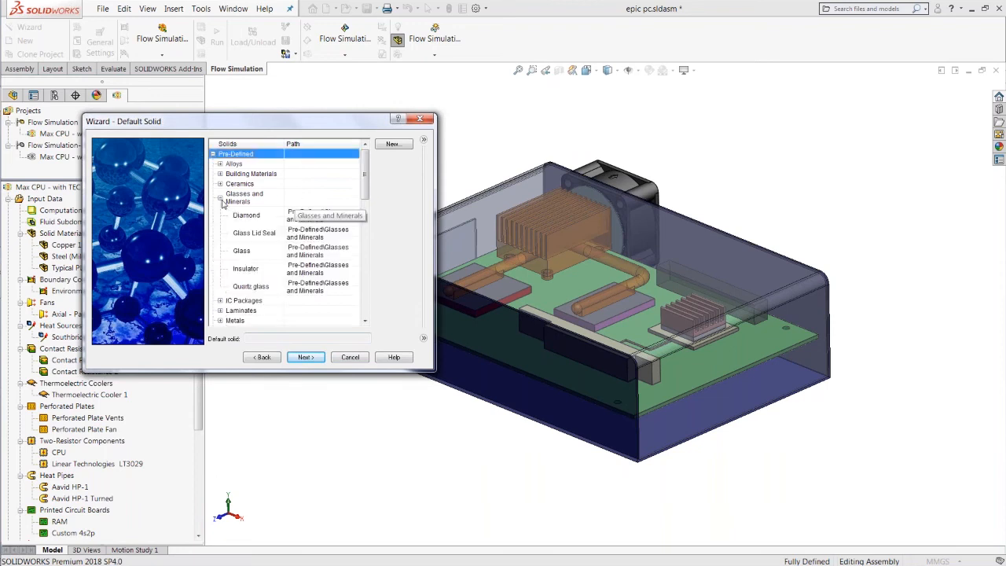
click(245, 269)
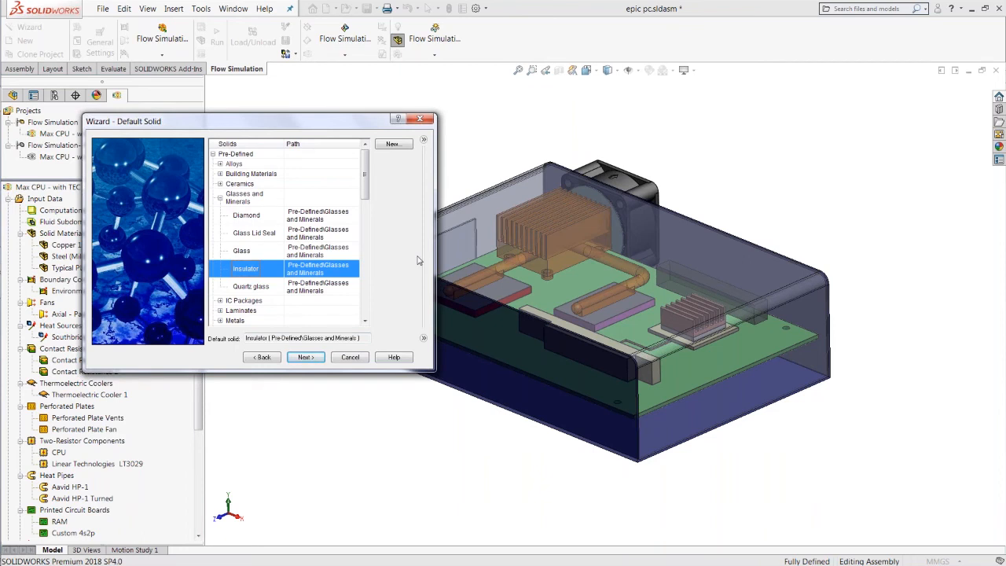
click(309, 358)
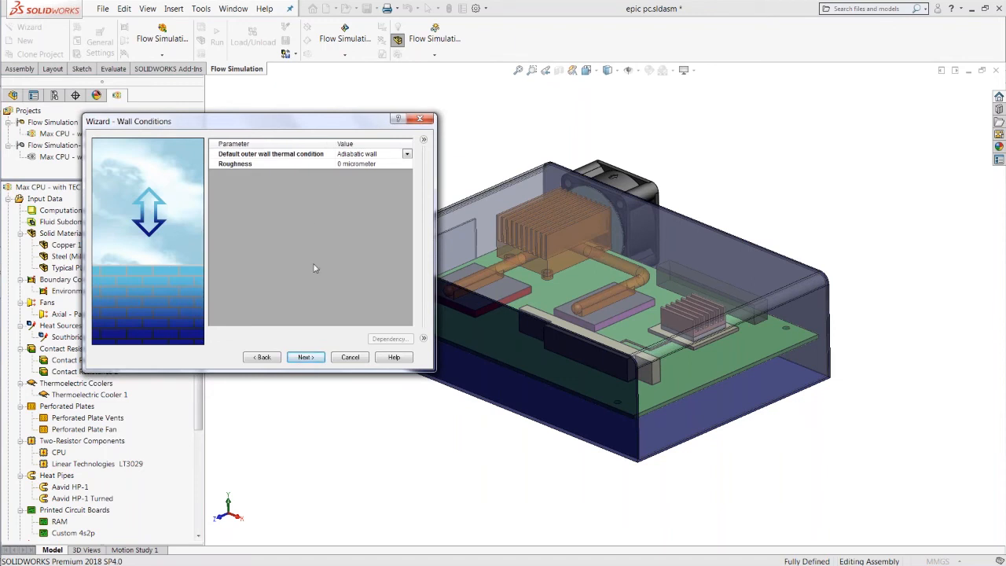
click(306, 357)
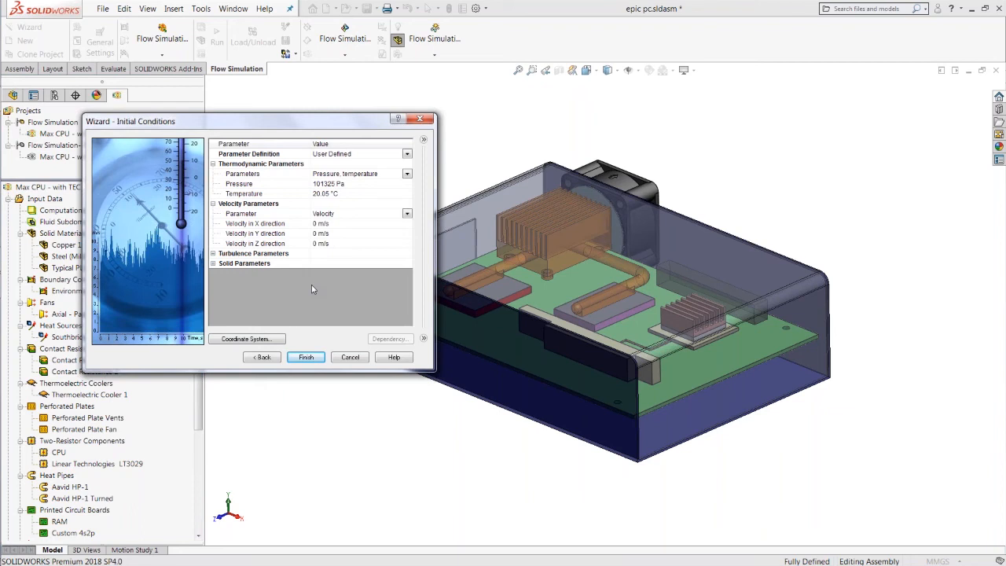
click(307, 357)
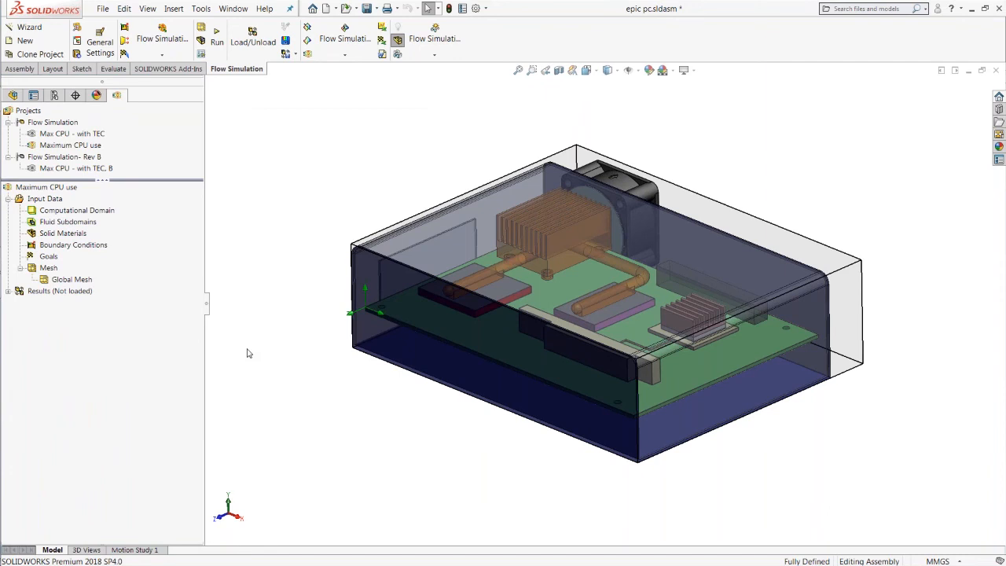
Step: Add an Environment Pressure boundary condition of 101325 Pa and 20.05 °C on the inner face of the inlet lid
right_click(96, 247)
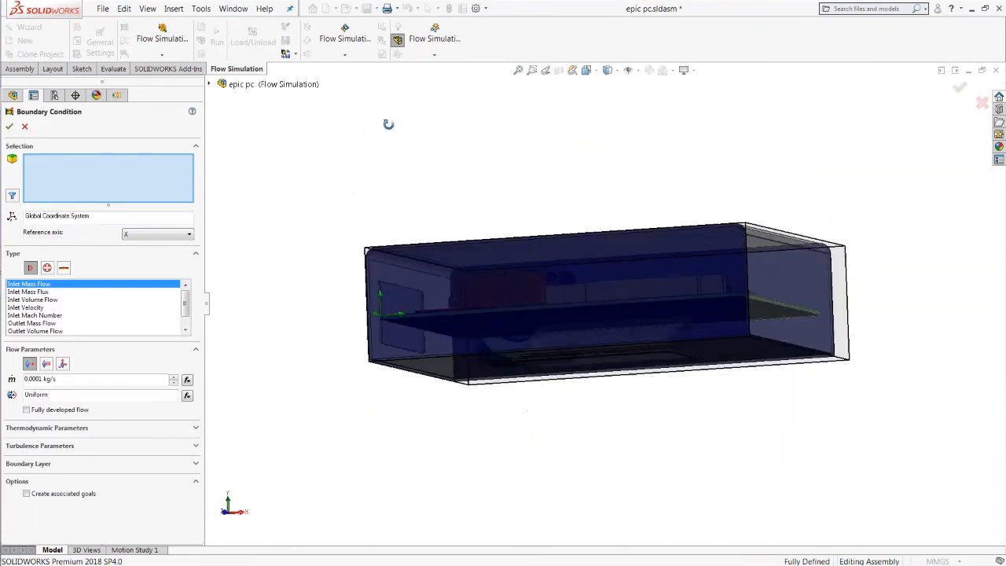
middle_drag(389, 123, 465, 252)
scroll(450, 262, down, 5)
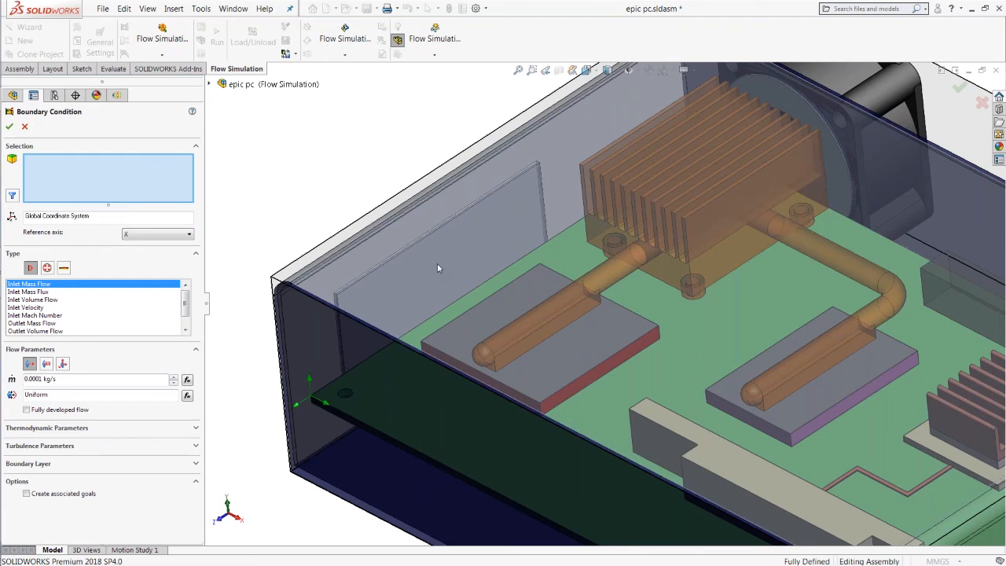
right_click(438, 268)
click(471, 309)
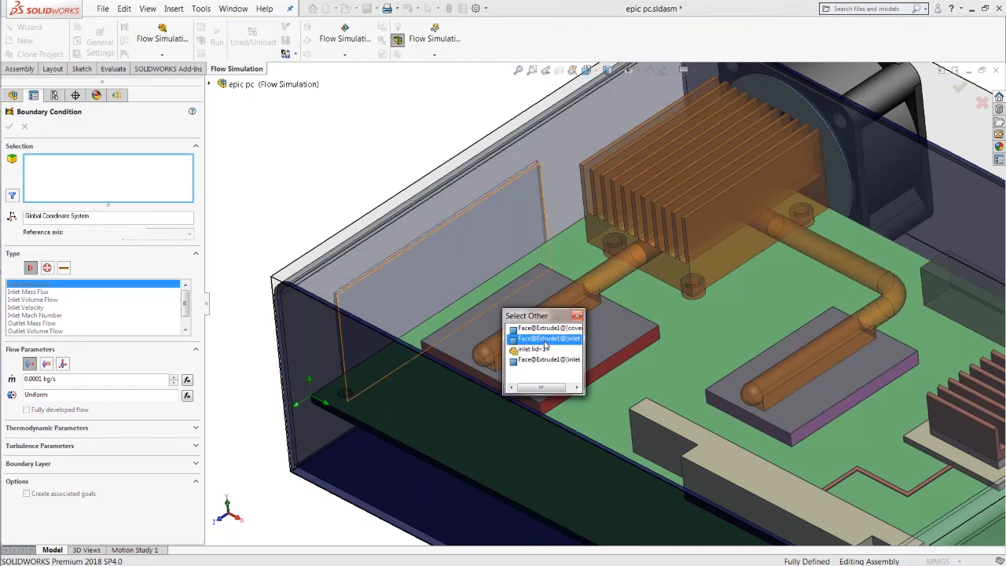
click(545, 341)
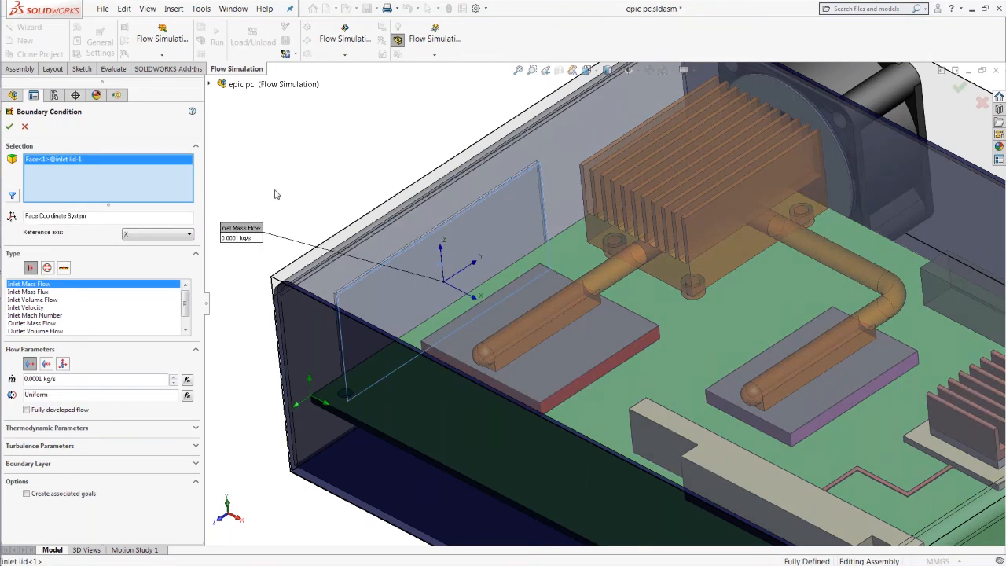
click(47, 267)
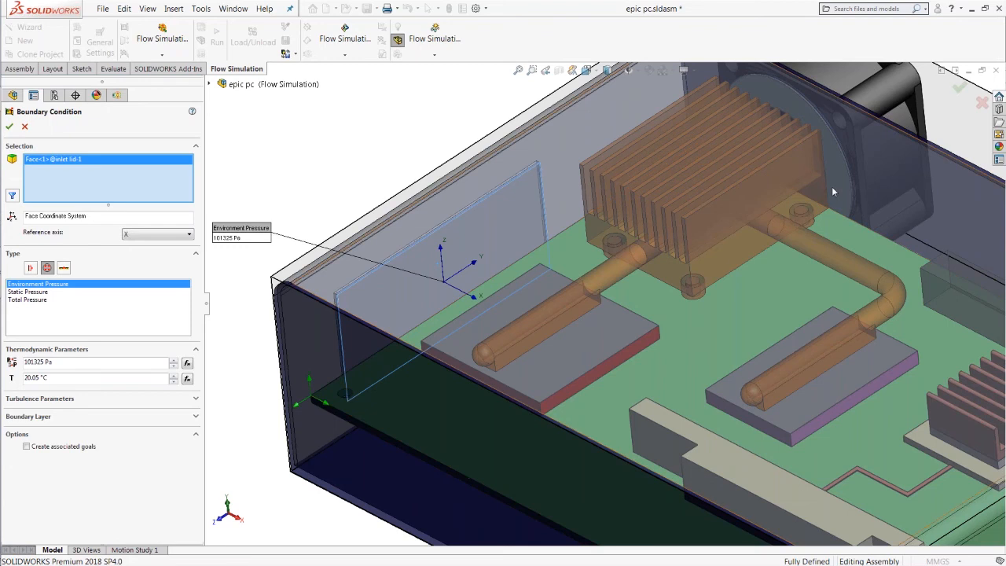
click(14, 126)
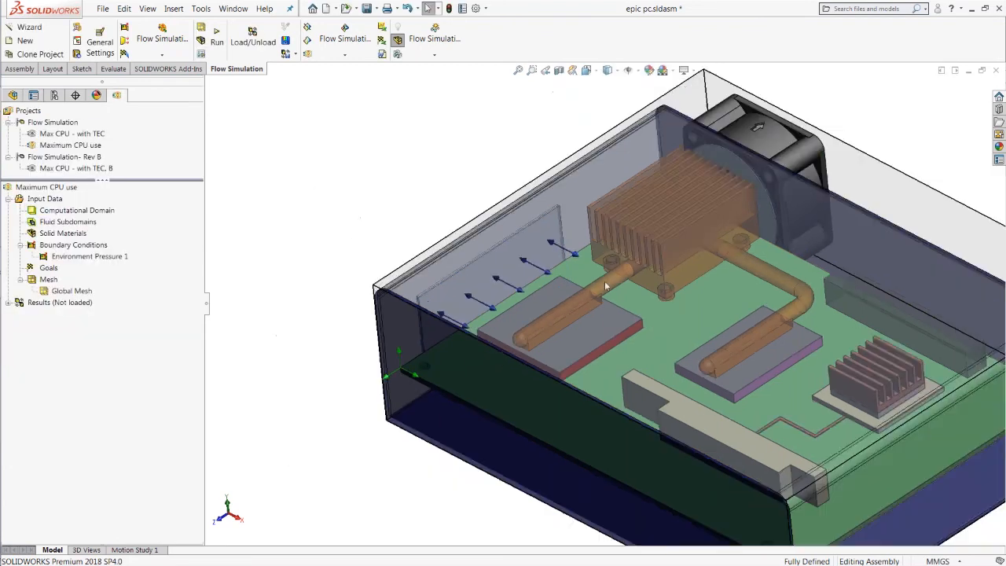
Step: Start an External Outlet Fan on the inner face of the outlet lid beside the case fan
scroll(606, 287, down, 3)
scroll(700, 219, up, 4)
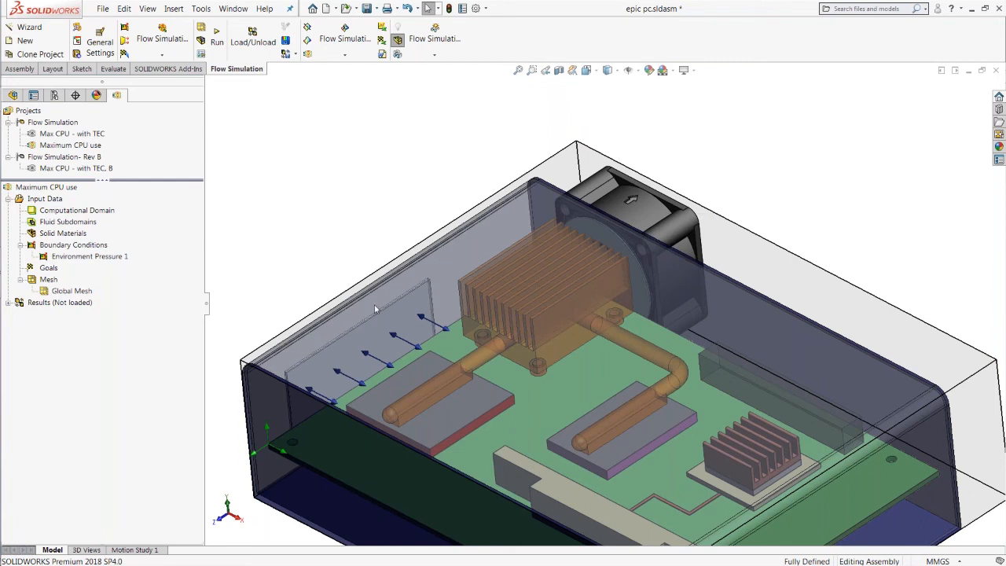
click(162, 52)
click(161, 209)
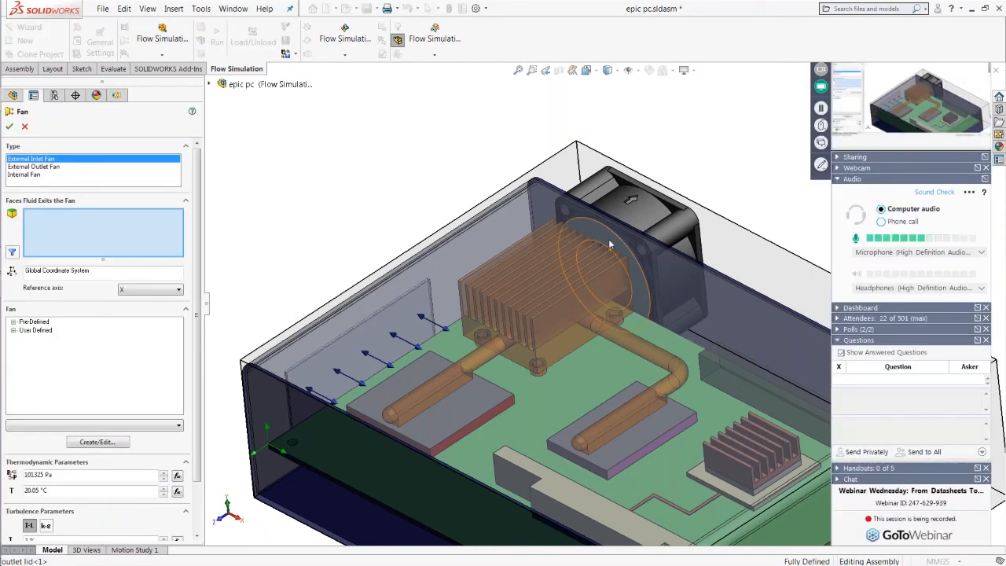
click(609, 239)
click(57, 167)
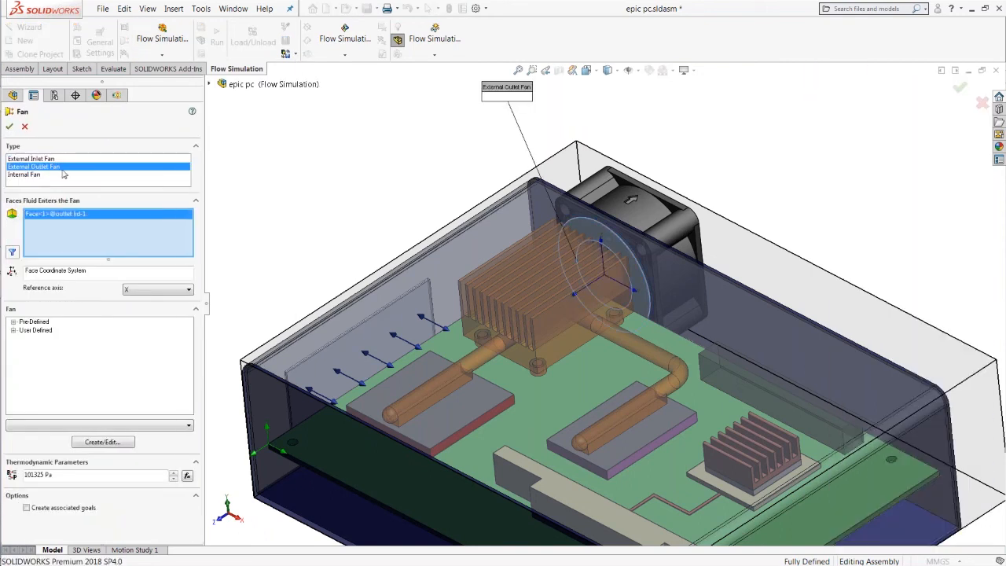
Step: Choose the pre-defined Papst AC-Axial 8300 series fan curve 8312 for the external outlet fan
click(13, 331)
click(14, 331)
click(12, 322)
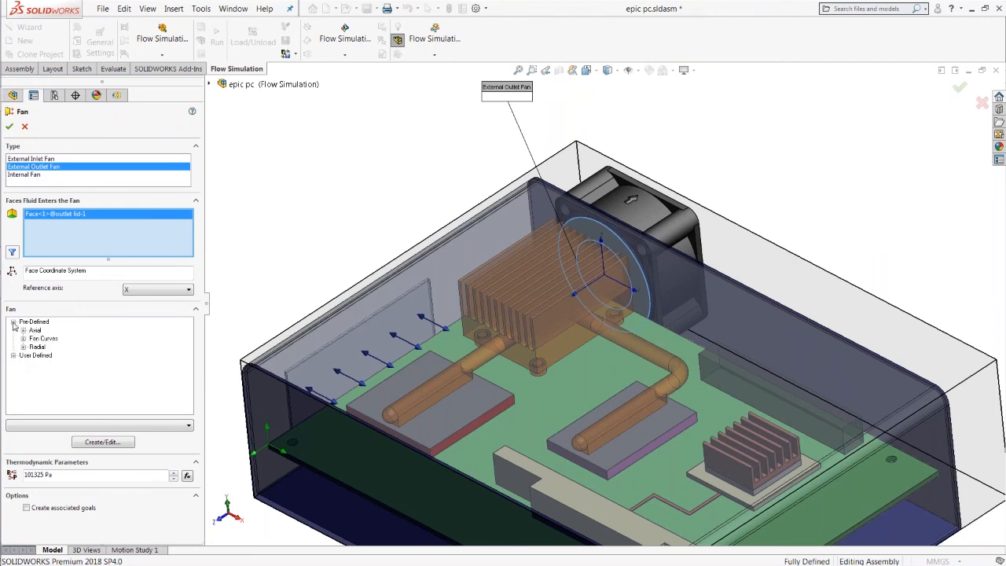
click(24, 338)
click(33, 346)
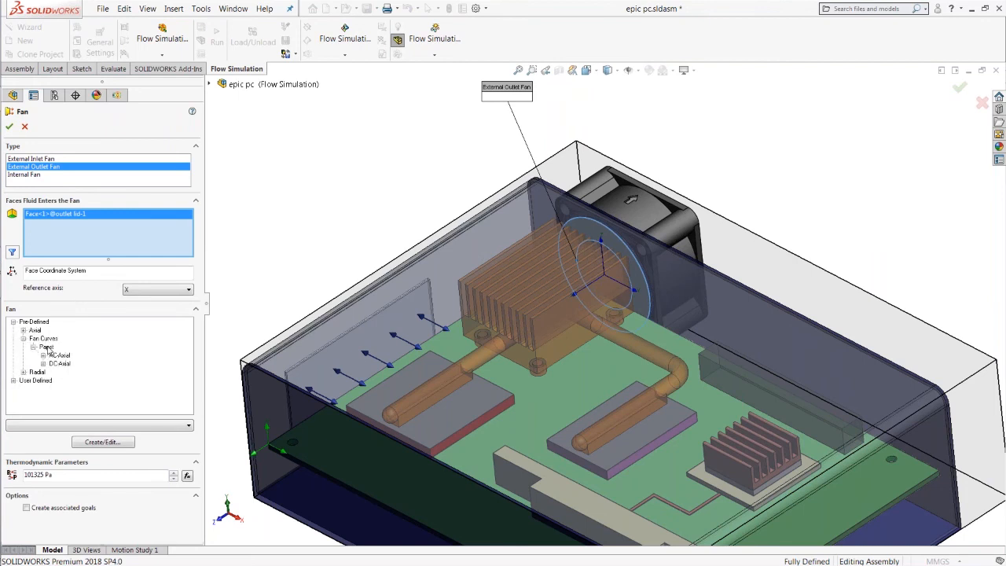
click(43, 355)
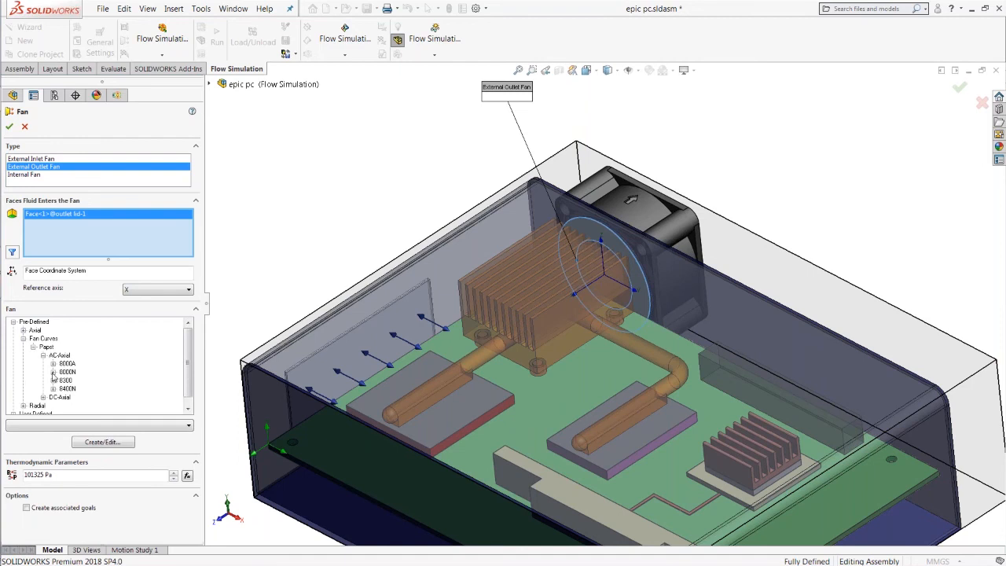
scroll(55, 368, down, 1)
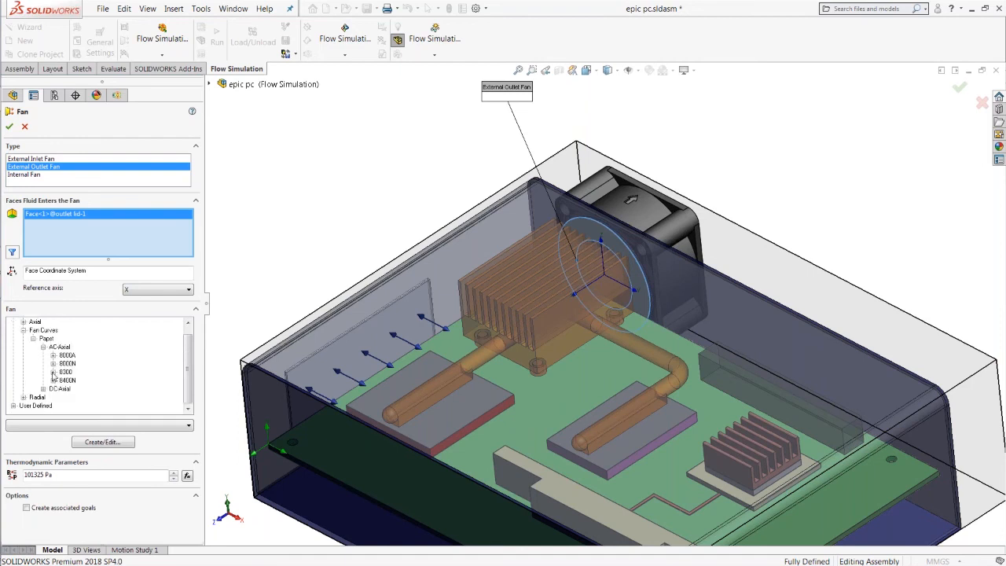
click(53, 372)
click(62, 363)
click(85, 373)
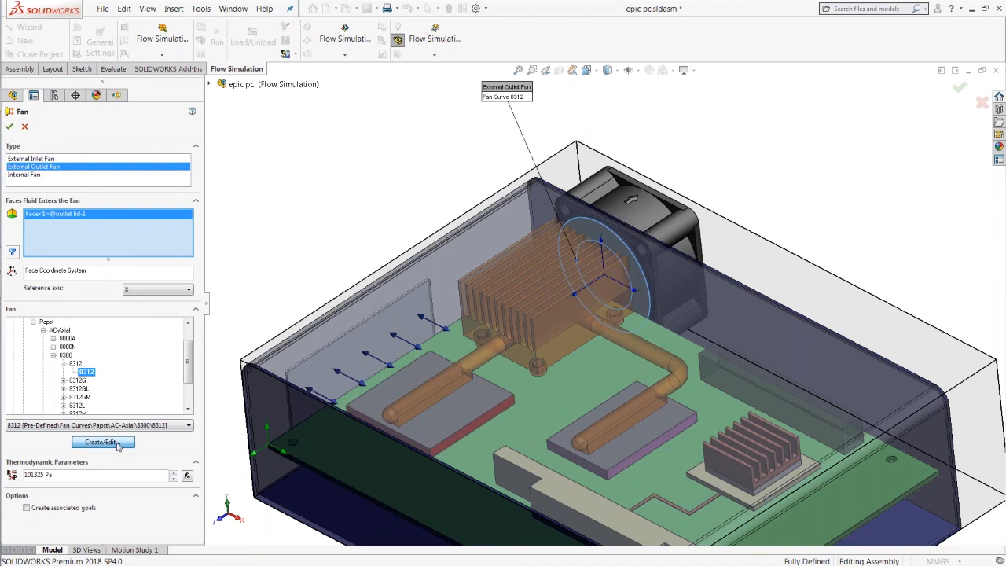
Step: Review the 8312 fan's flow rate versus pressure curve in the Engineering Database and accept the outlet fan
click(118, 442)
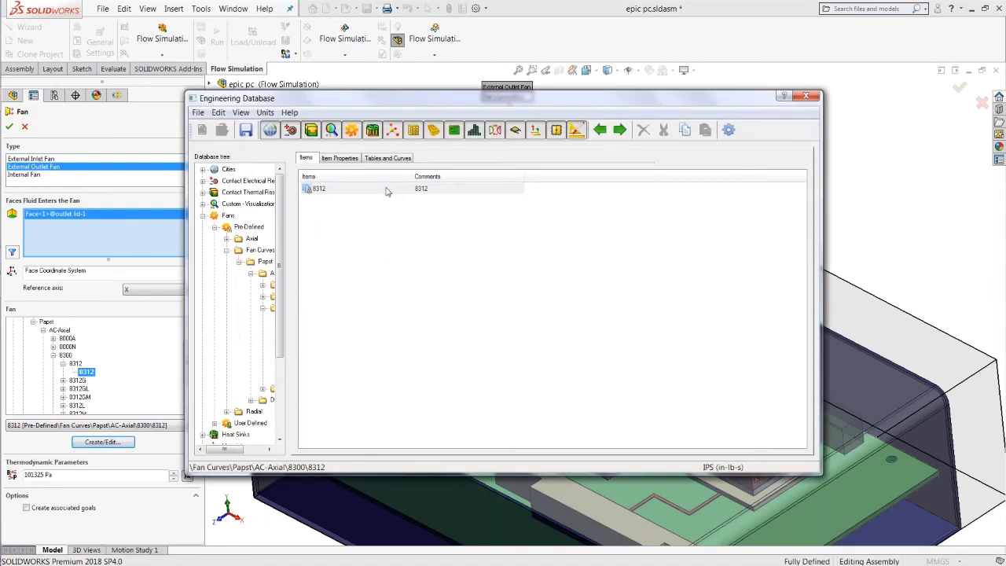
click(388, 157)
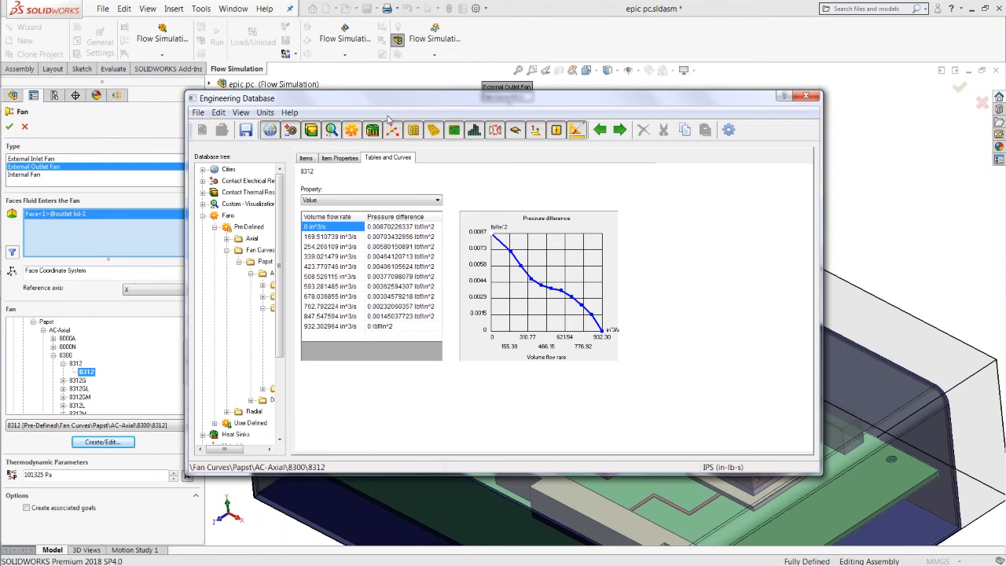
click(804, 97)
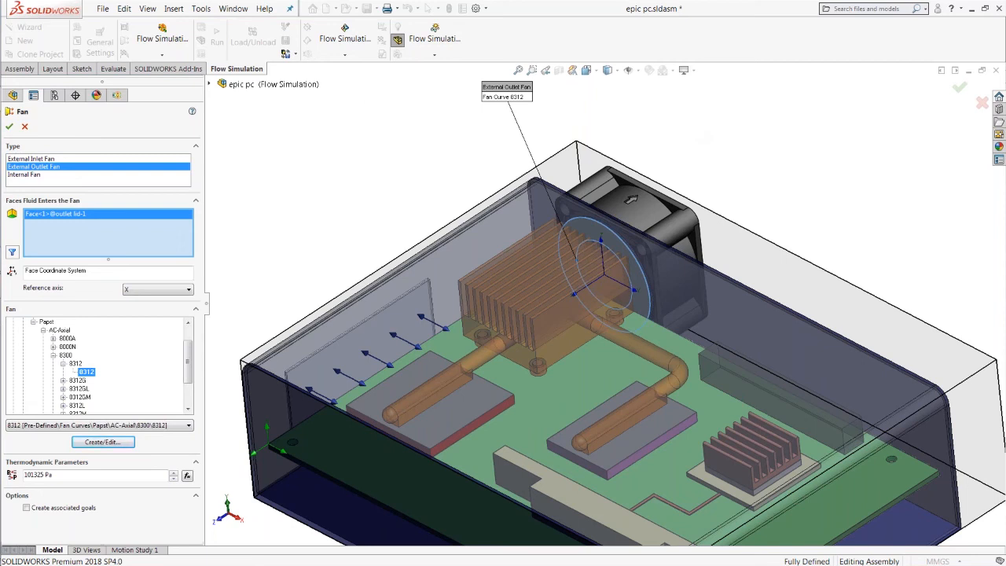
click(10, 127)
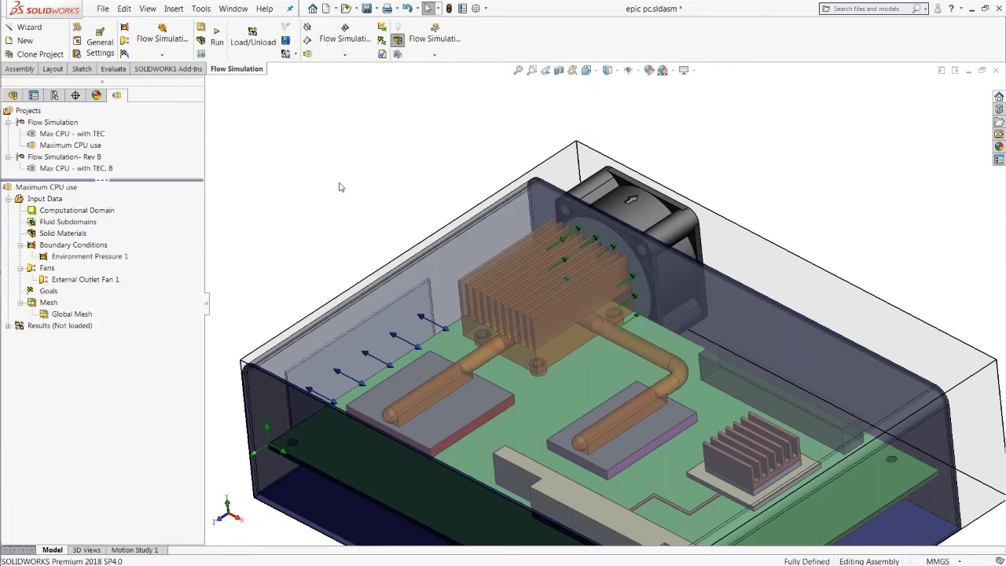
Step: Start a Solid Material definition and replace its preselected component with the enclosure cover
scroll(680, 402, up, 3)
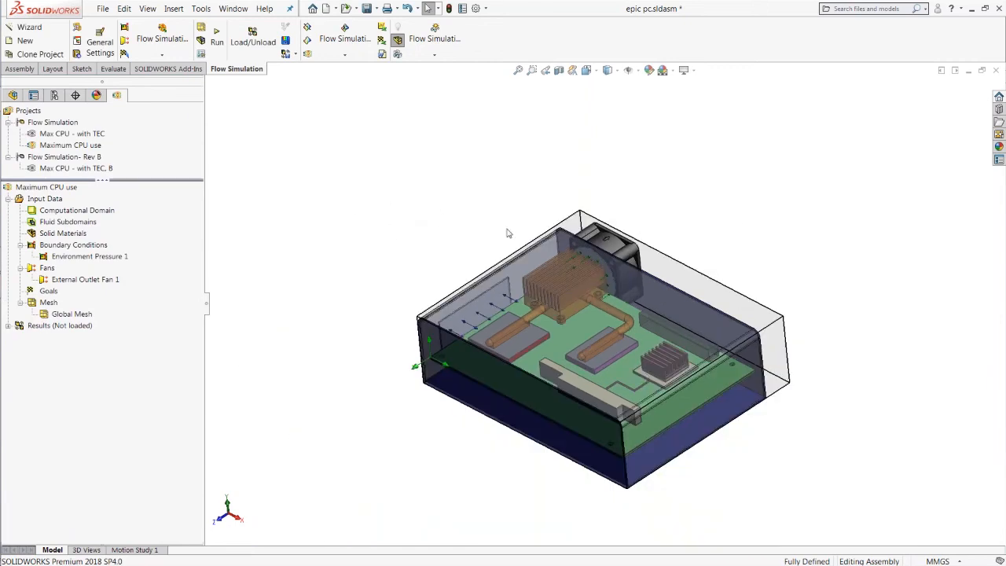
scroll(645, 371, down, 2)
click(162, 43)
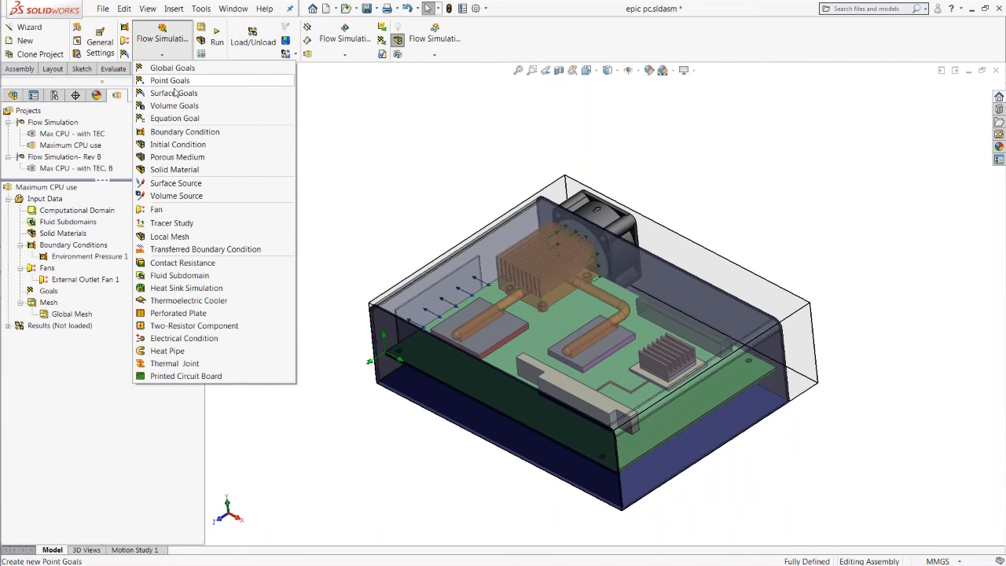
click(189, 172)
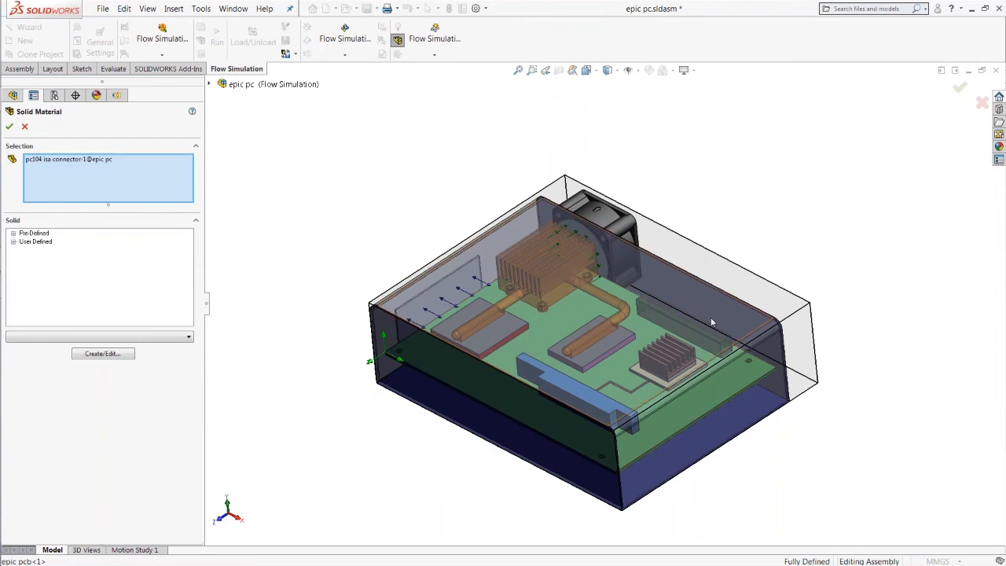
right_click(153, 200)
click(189, 201)
click(415, 294)
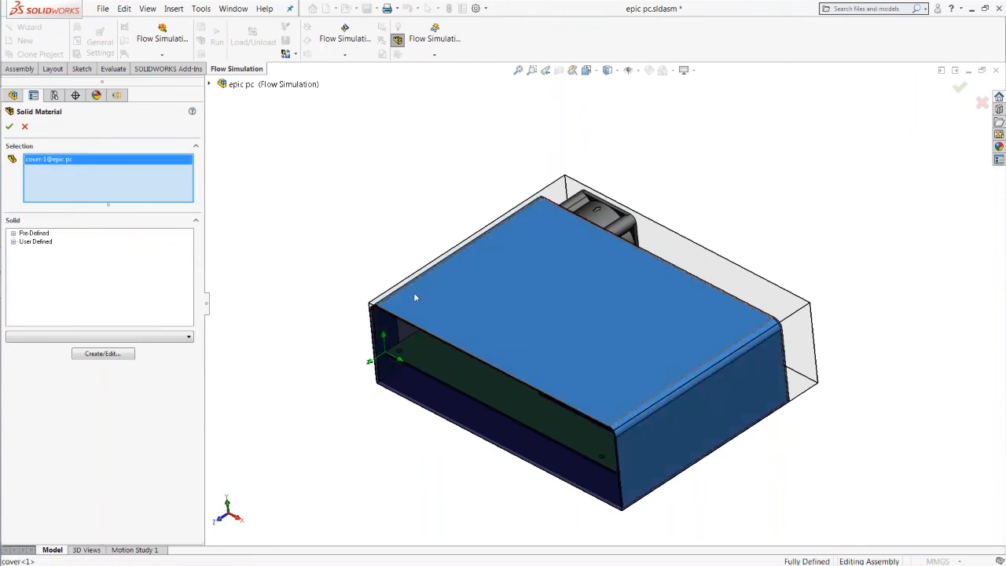
Step: Assign the pre-defined alloy Steel Stainless 321 to the cover
click(13, 234)
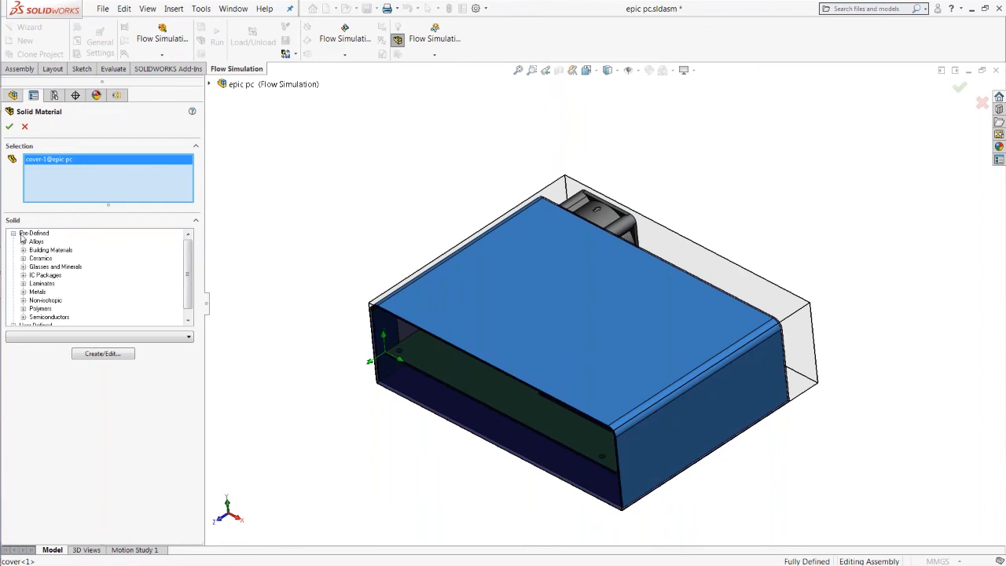
click(24, 241)
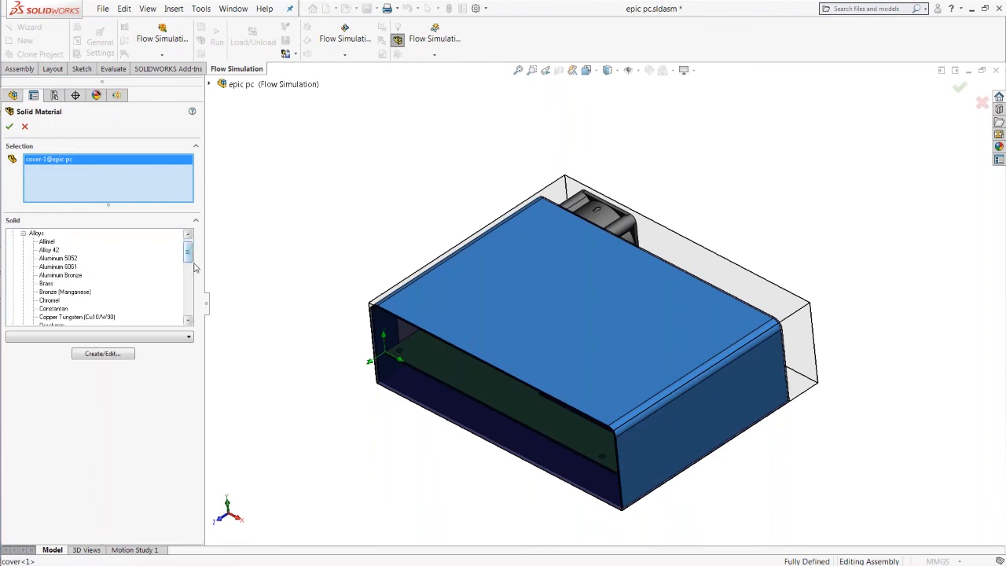
drag(190, 249, 200, 297)
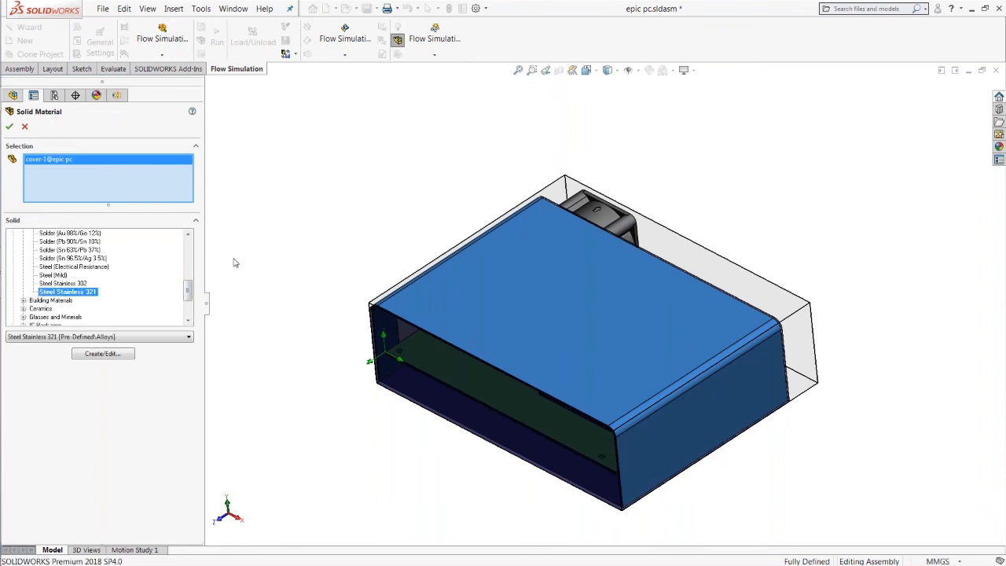
key(Return)
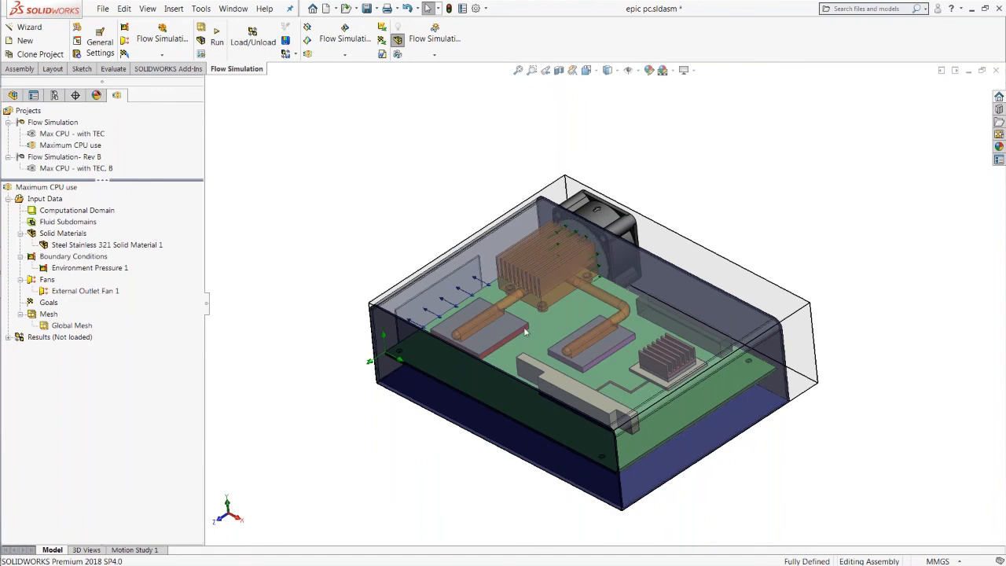
click(501, 343)
scroll(475, 323, down, 1)
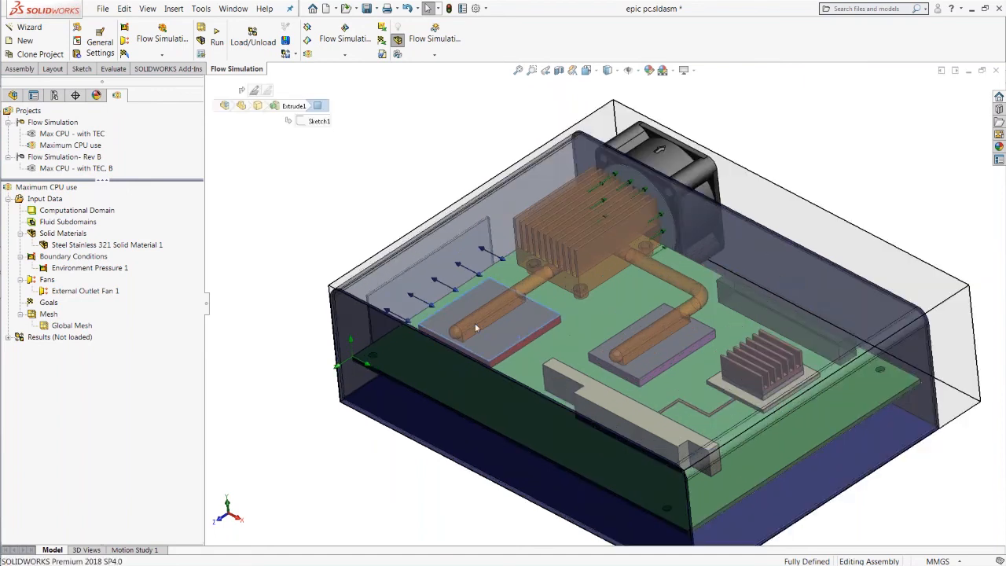
scroll(475, 324, down, 3)
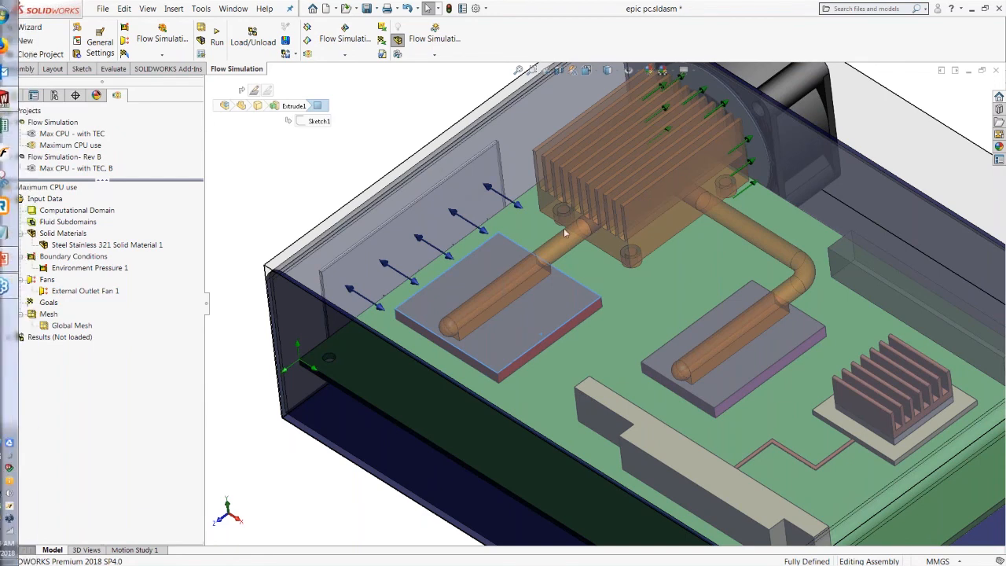
scroll(618, 280, up, 3)
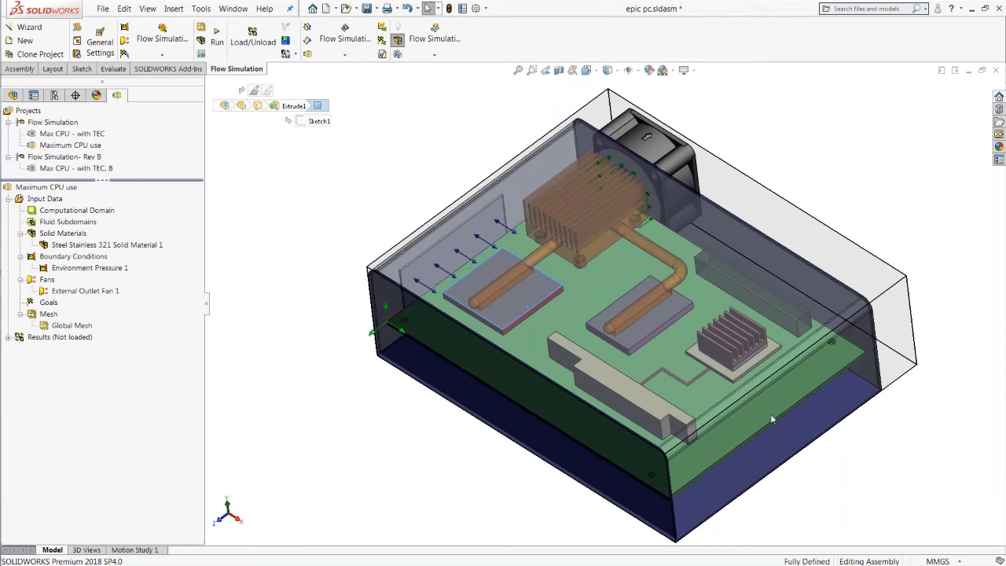
scroll(771, 418, down, 2)
Step: Switch to PowerPoint and present the Flow Simulation Add-On Modules slide full screen, including the Electronic Cooling highlight
mouse_move(3, 279)
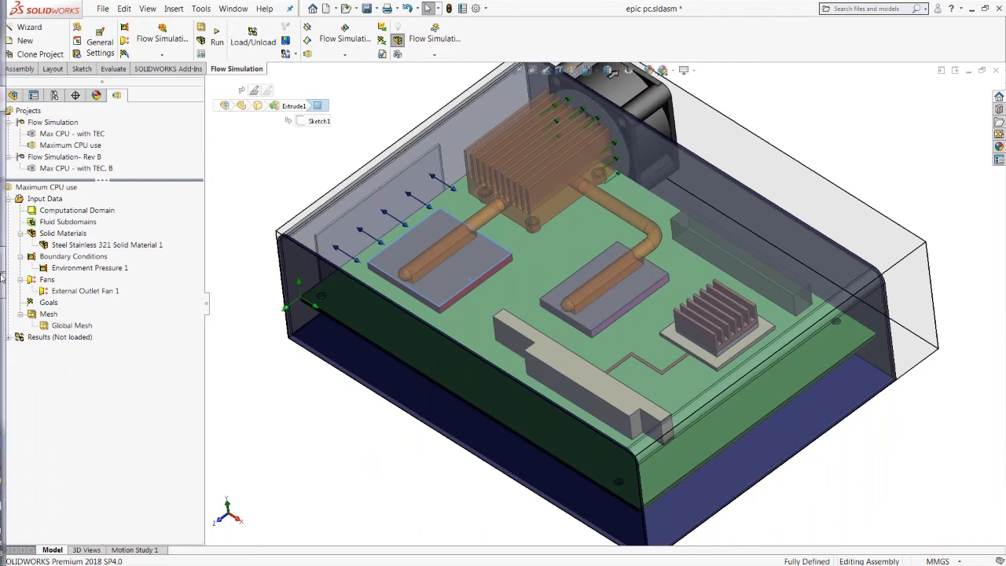
click(15, 259)
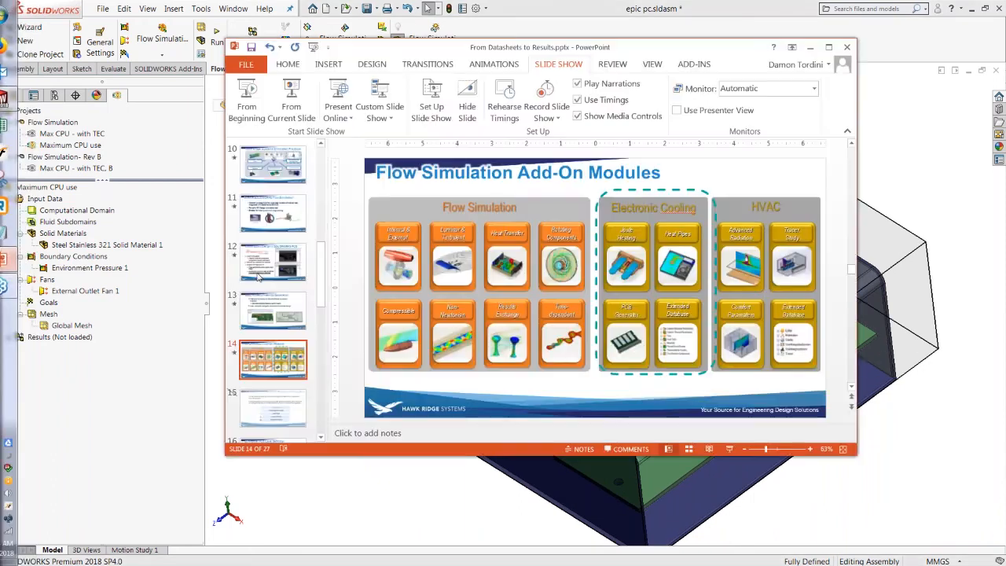
key(shift+F5)
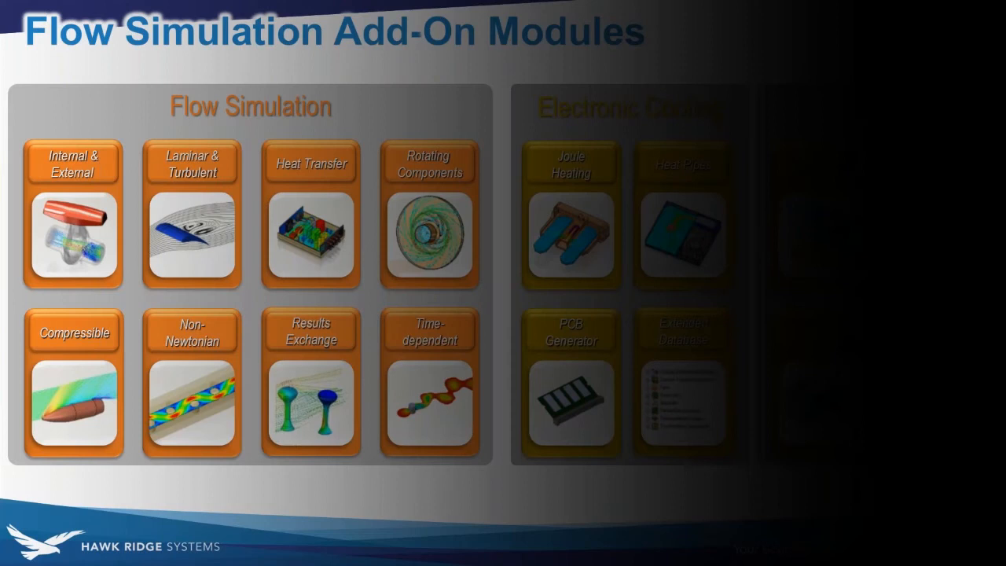
key(Right)
key(Right)
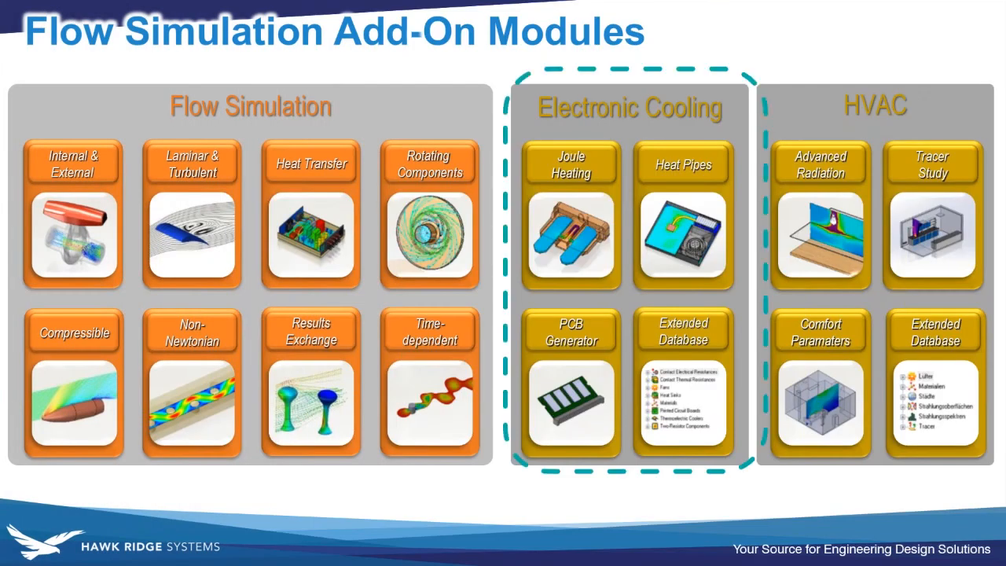
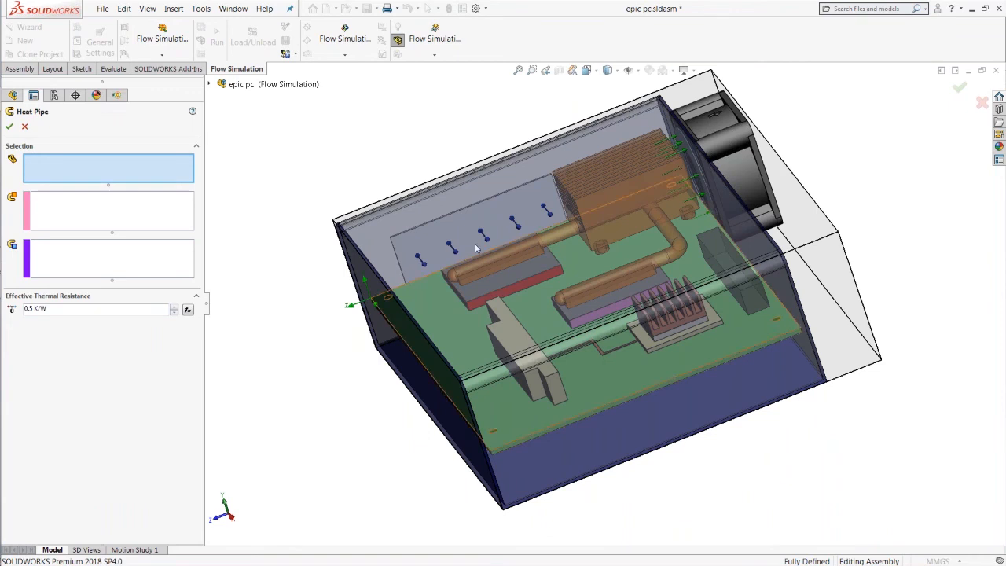
scroll(406, 194, down, 3)
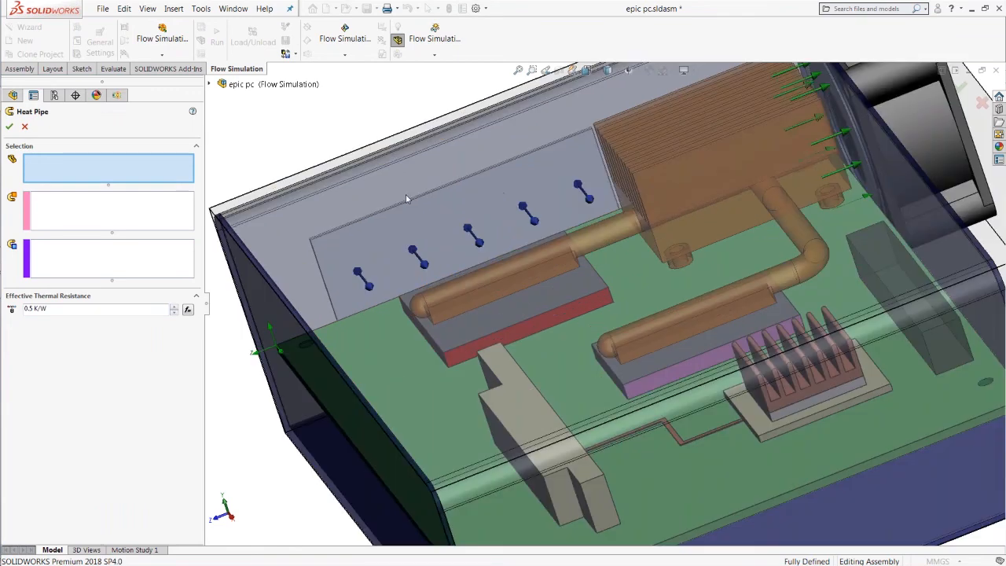
click(210, 85)
key(f)
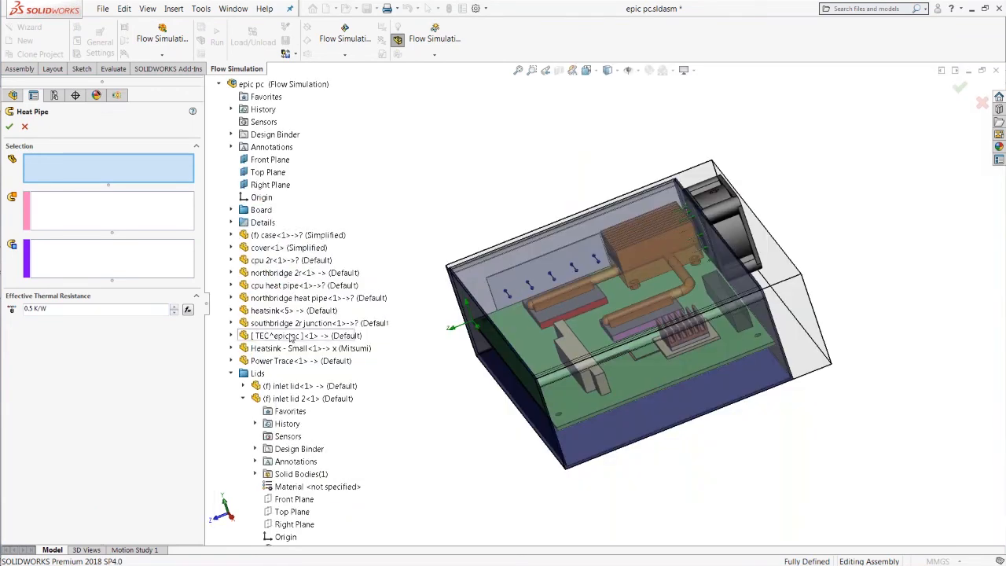
click(299, 298)
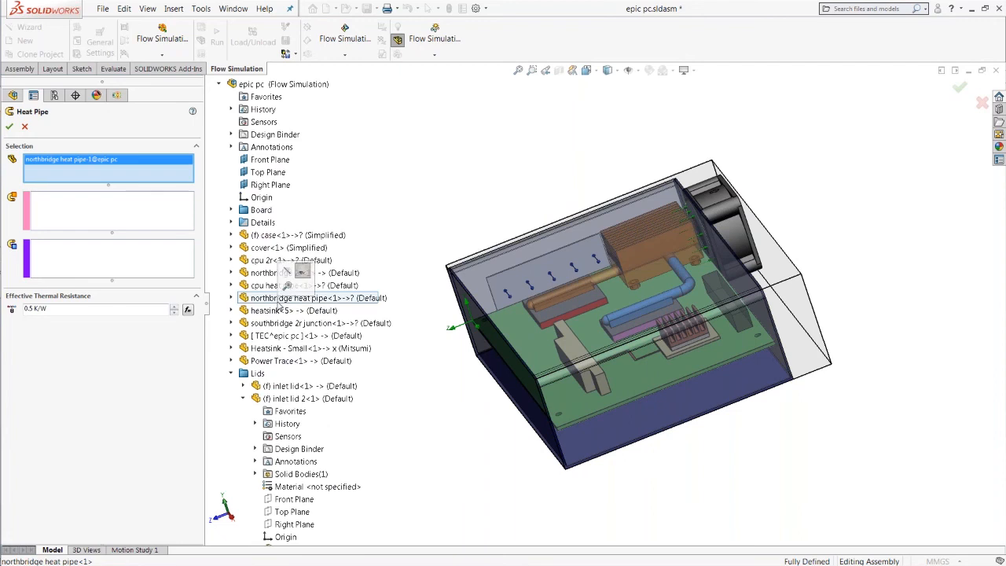
scroll(631, 226, down, 5)
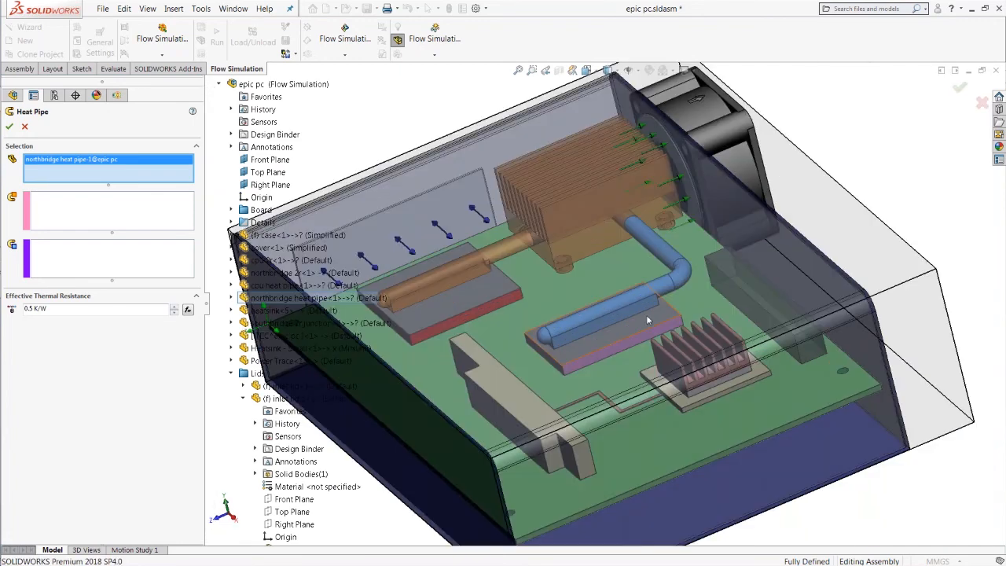
click(111, 209)
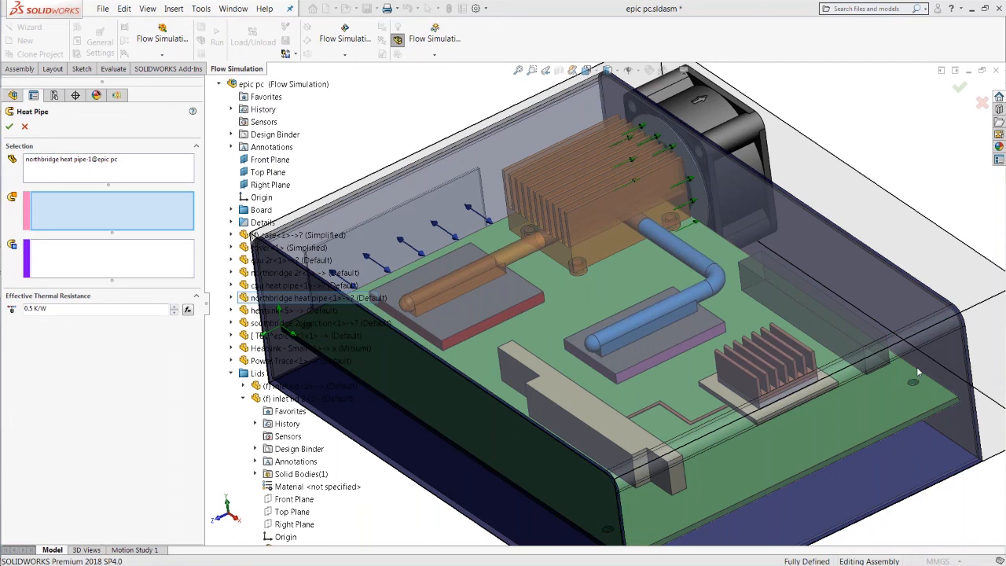
click(29, 126)
Step: Switch to PowerPoint, show the Heat Pipe Sample Datasheet slide full screen, and return to SOLIDWORKS
mouse_move(29, 271)
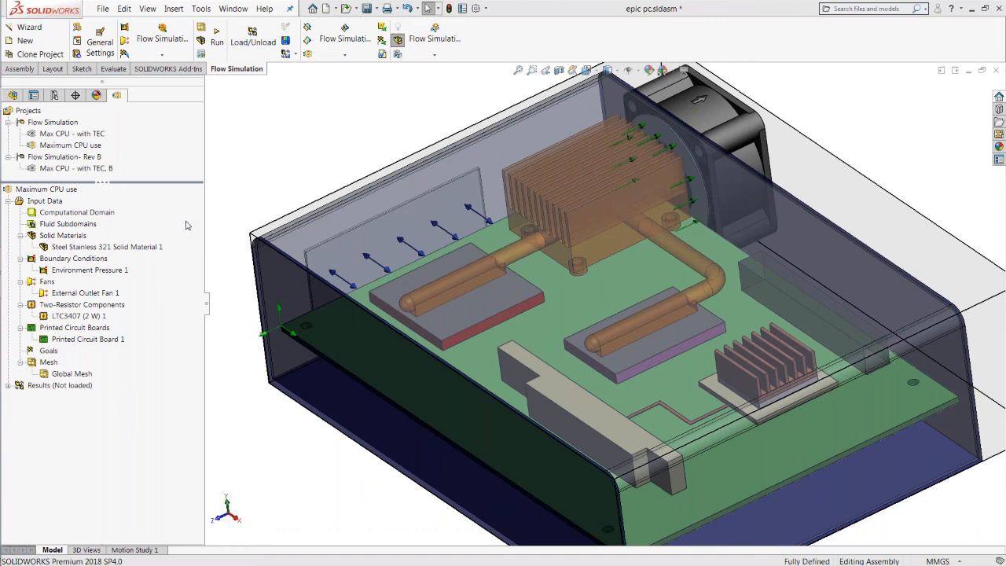
click(5, 266)
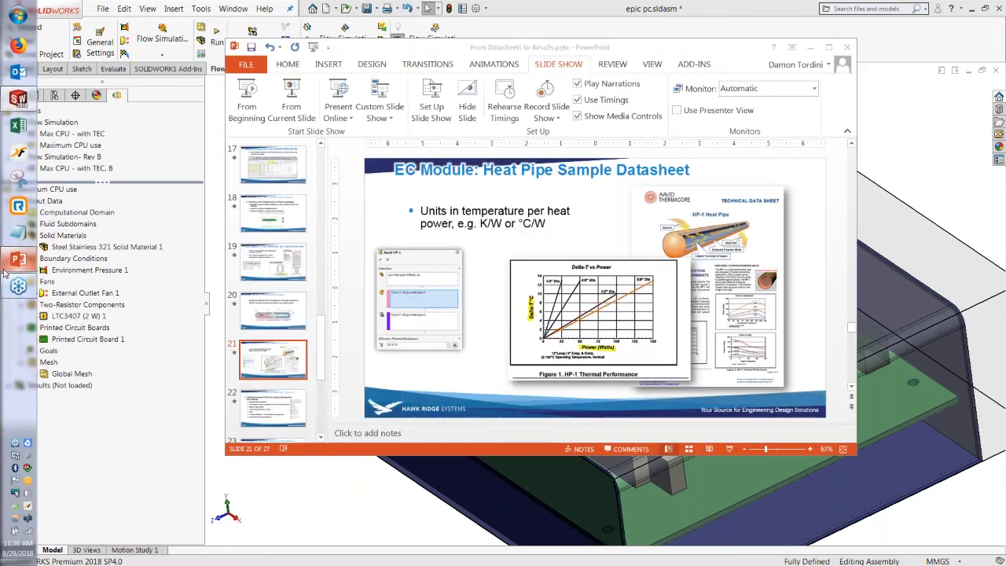
click(283, 212)
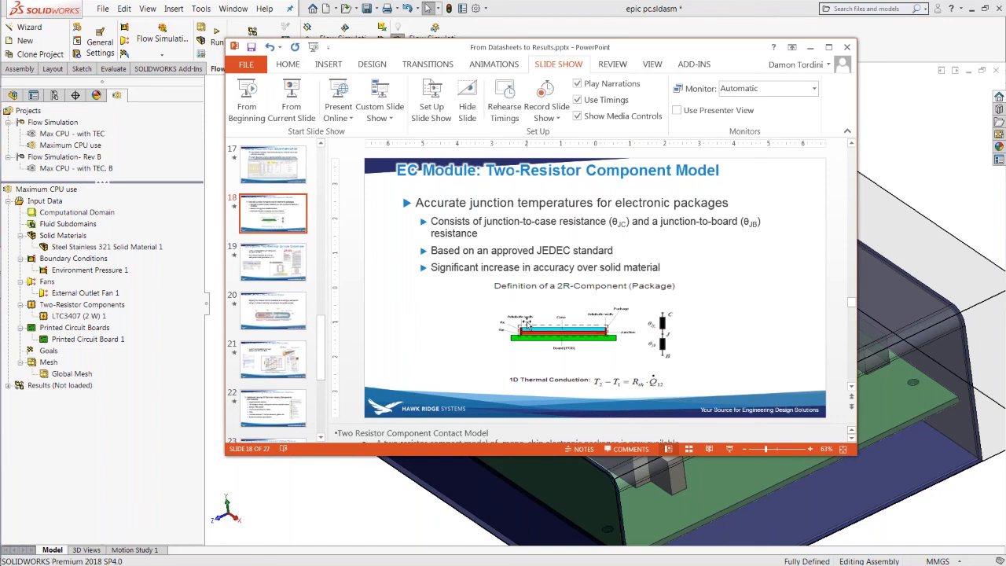
click(264, 370)
click(293, 100)
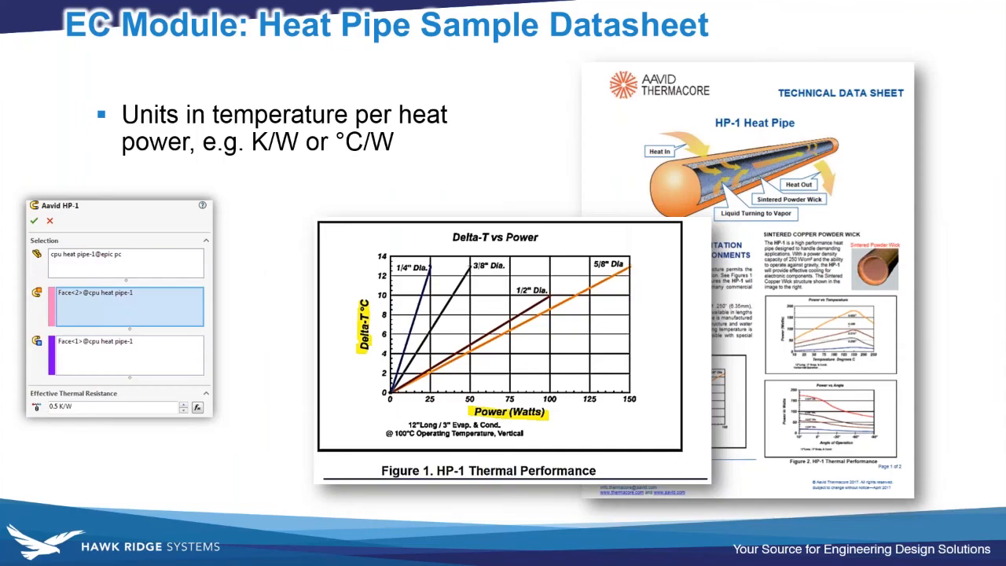
key(Escape)
key(alt+Tab)
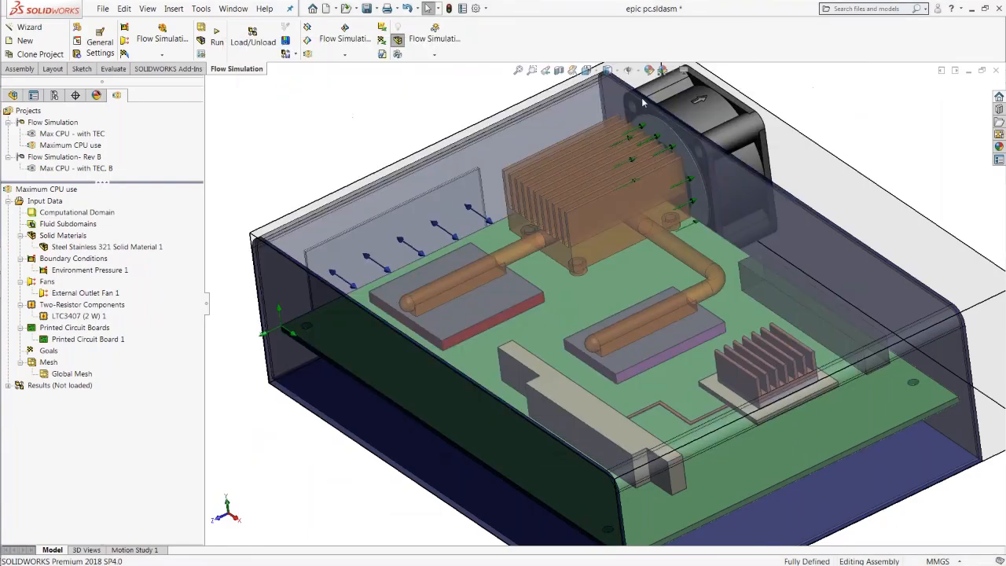
Step: Activate the Max CPU - with TEC project and fit the whole enclosure in the view
scroll(643, 103, up, 3)
middle_drag(642, 103, 643, 130)
scroll(643, 130, up, 3)
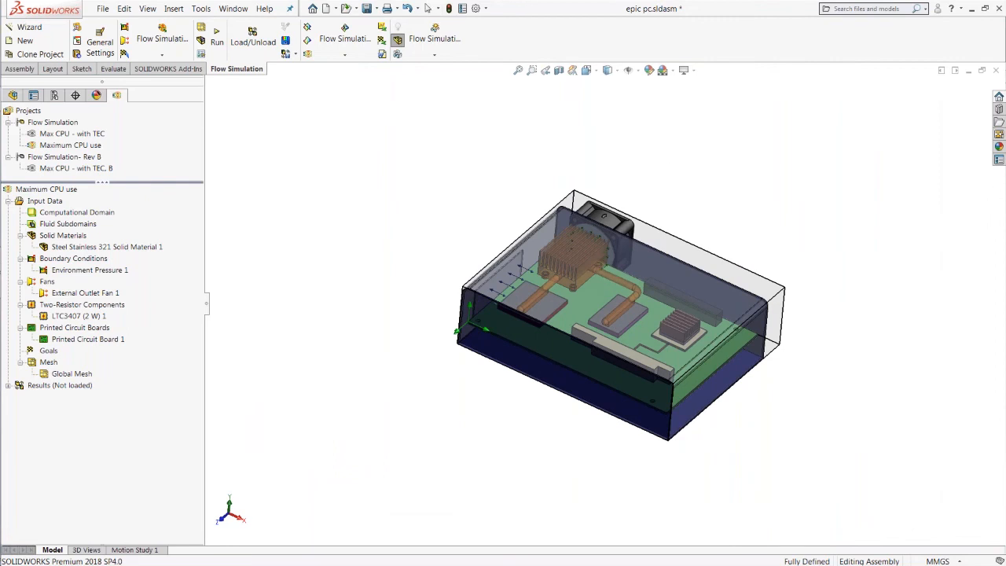
right_click(93, 135)
click(124, 142)
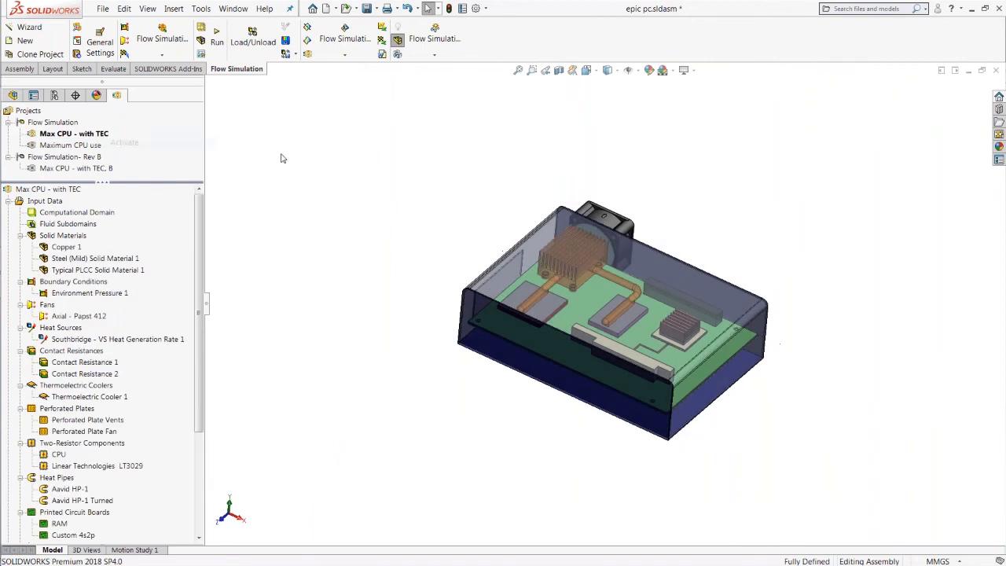
click(518, 70)
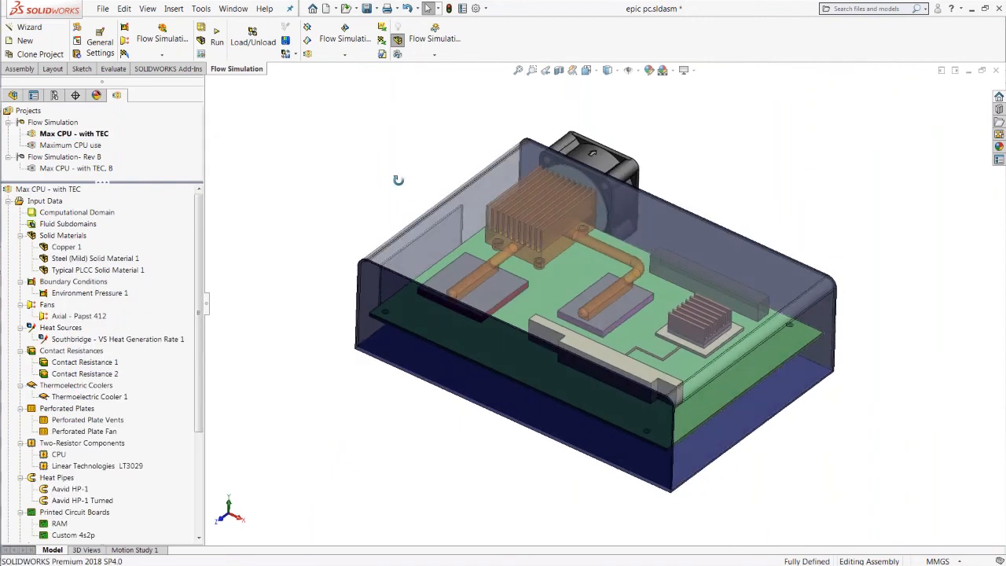
Step: Show where the Southbridge heat generation source is applied on the board
click(170, 340)
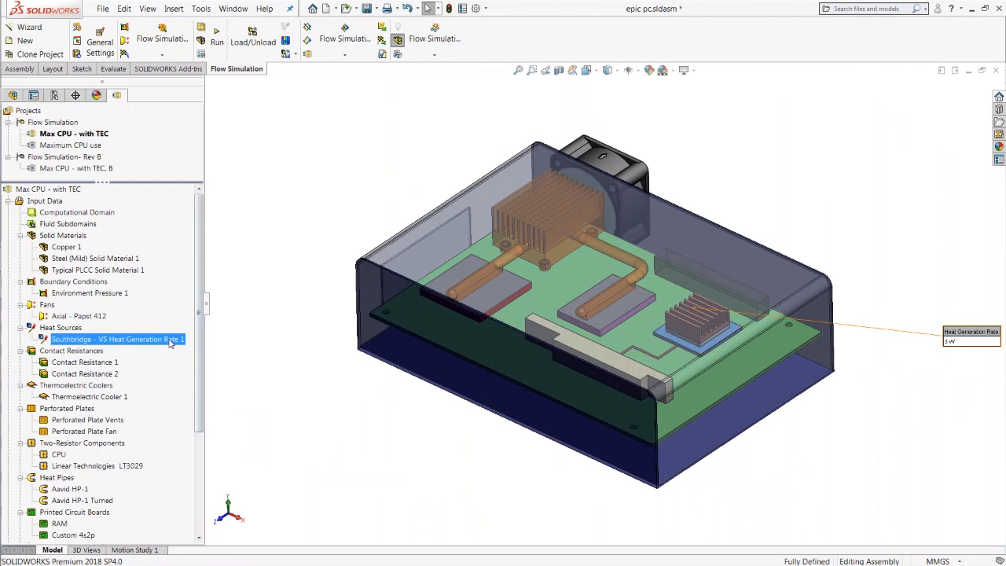
scroll(777, 319, down, 1)
scroll(731, 342, up, 1)
middle_drag(731, 342, 724, 343)
scroll(731, 340, down, 2)
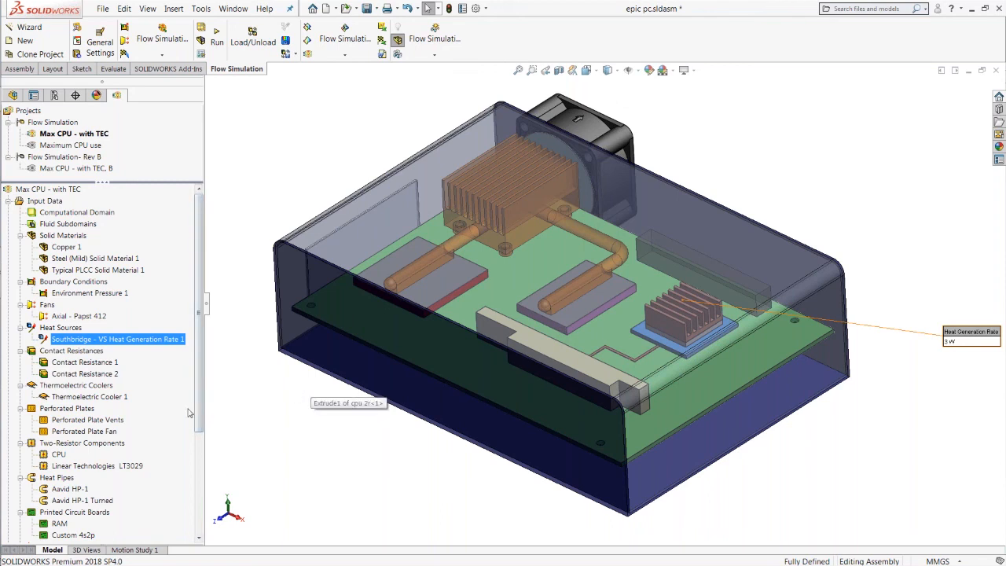
Step: Highlight the Aavid HP-1 heat pipe, the CPU two-resistor component and Thermoelectric Cooler 1 in the model
click(82, 492)
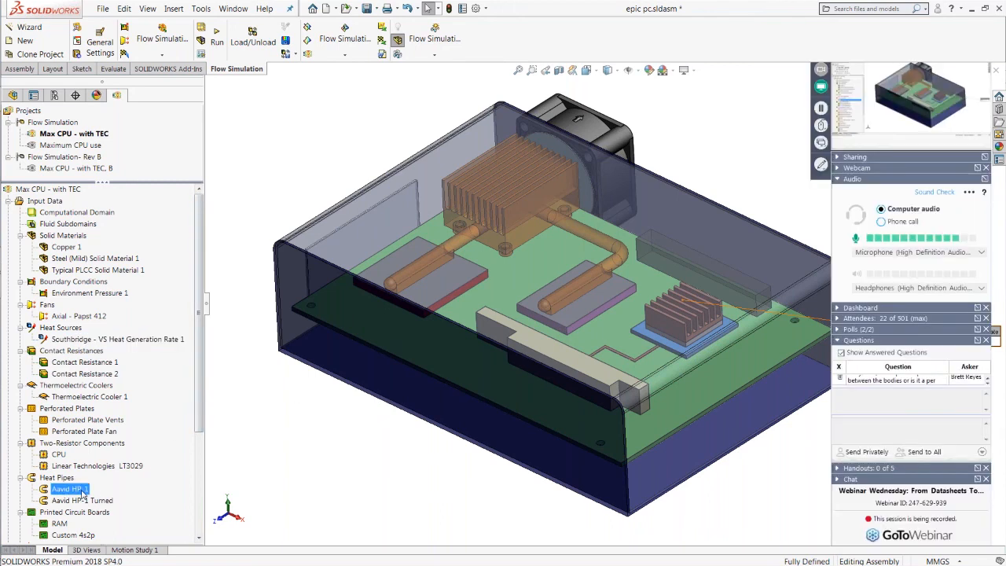
click(65, 457)
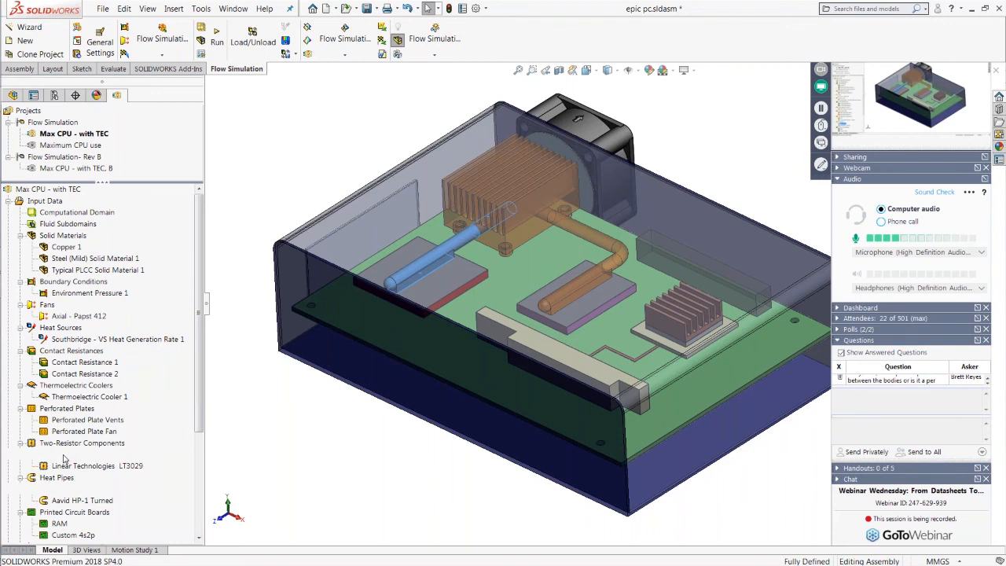
mouse_move(199, 428)
mouse_down()
mouse_move(199, 496)
mouse_move(198, 444)
mouse_up()
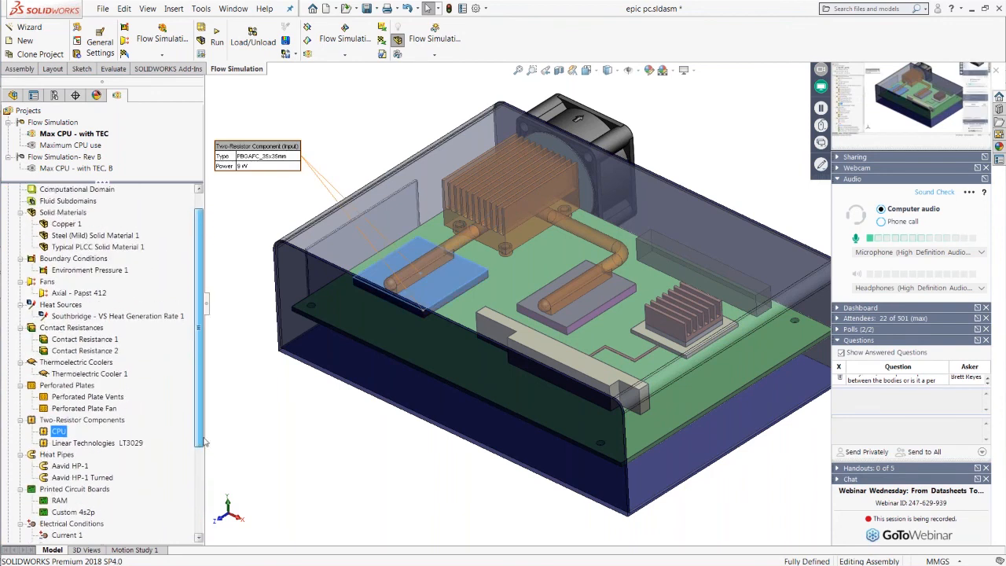
click(93, 374)
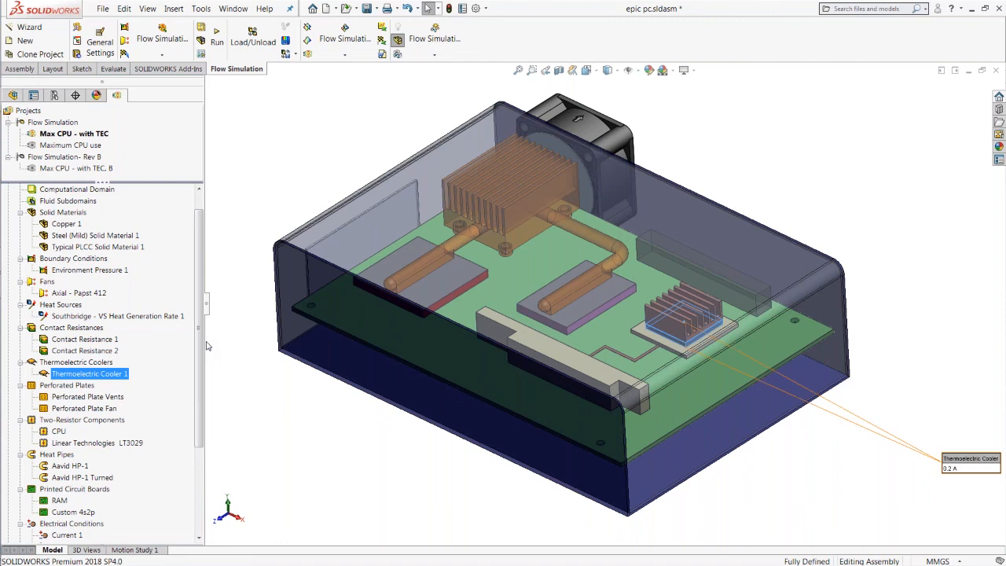
Step: Switch to PowerPoint and present the Electronics Cooling Module: Additional Libraries slide full screen
mouse_move(3, 243)
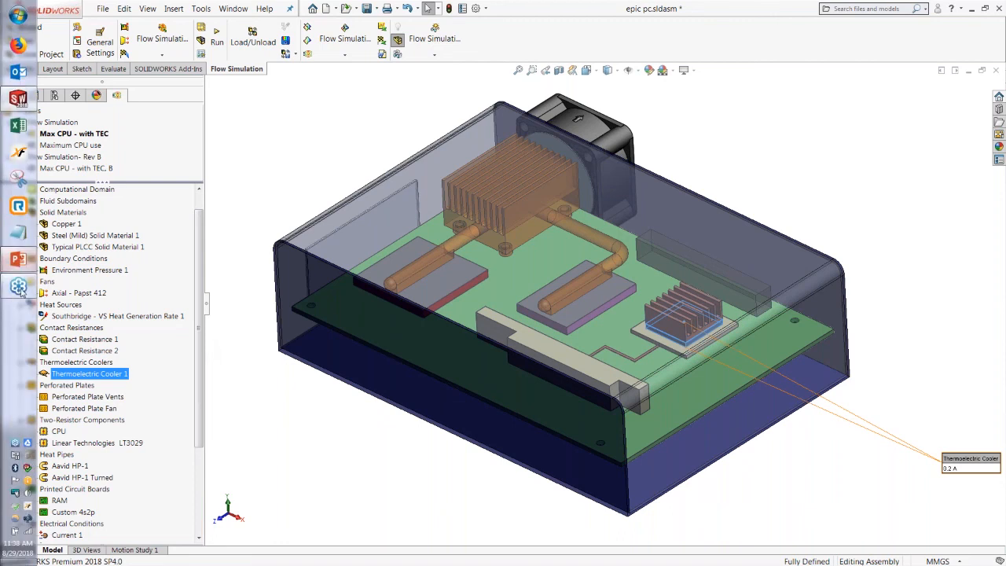
click(19, 260)
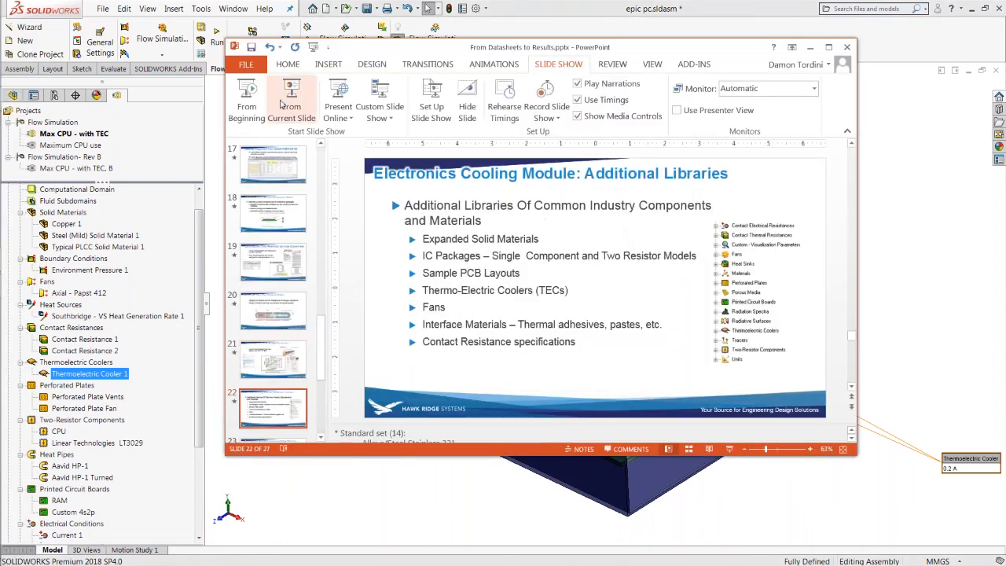
key(shift+F5)
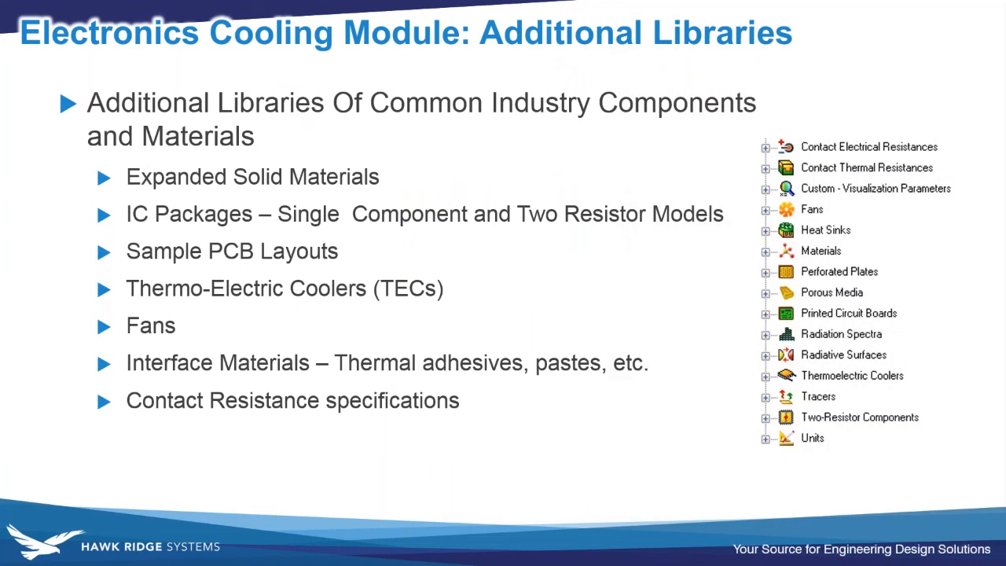
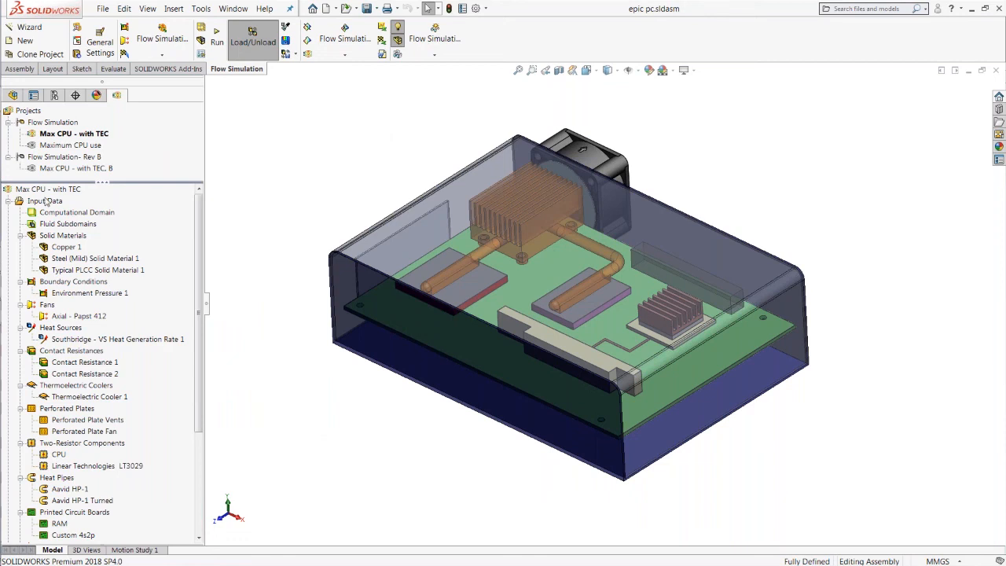
Step: Expand the loaded results, open the definition of Cut Plot 1 and preview it on the model
click(8, 202)
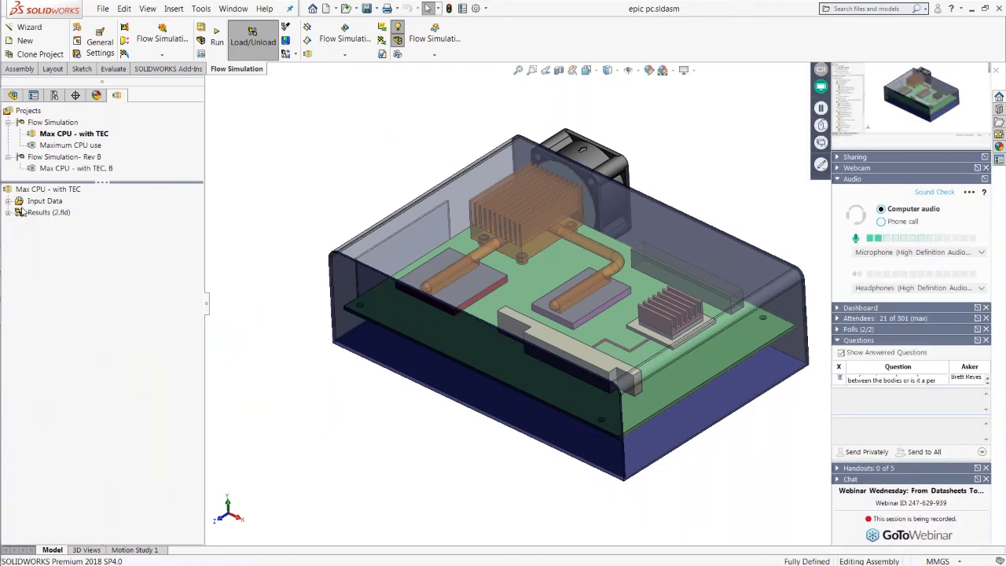
click(9, 213)
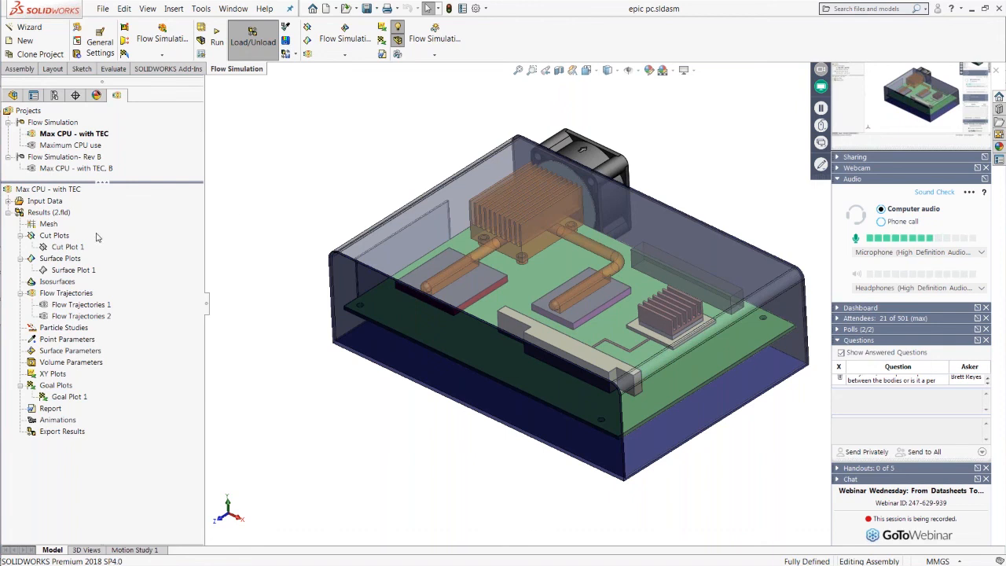
click(63, 249)
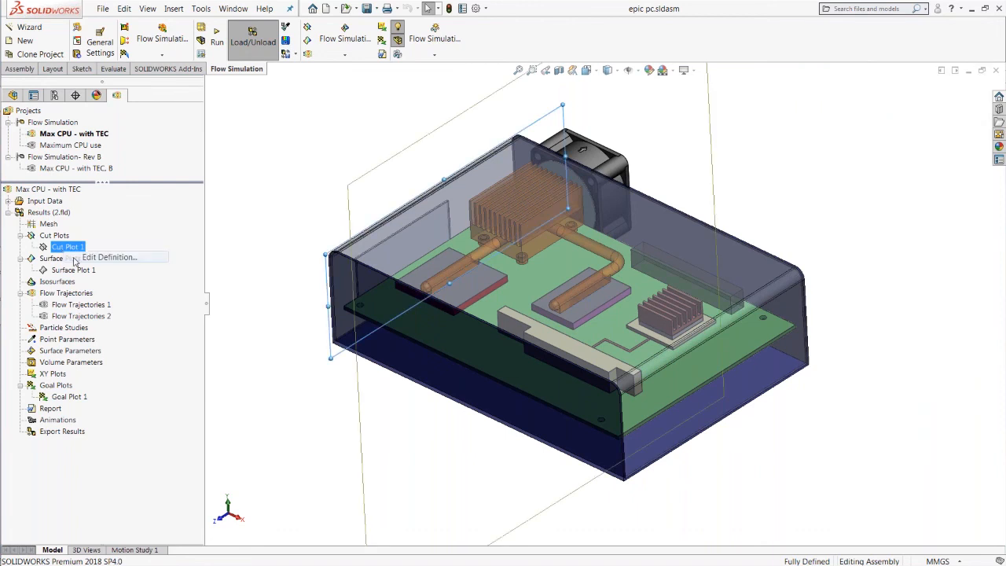
click(78, 258)
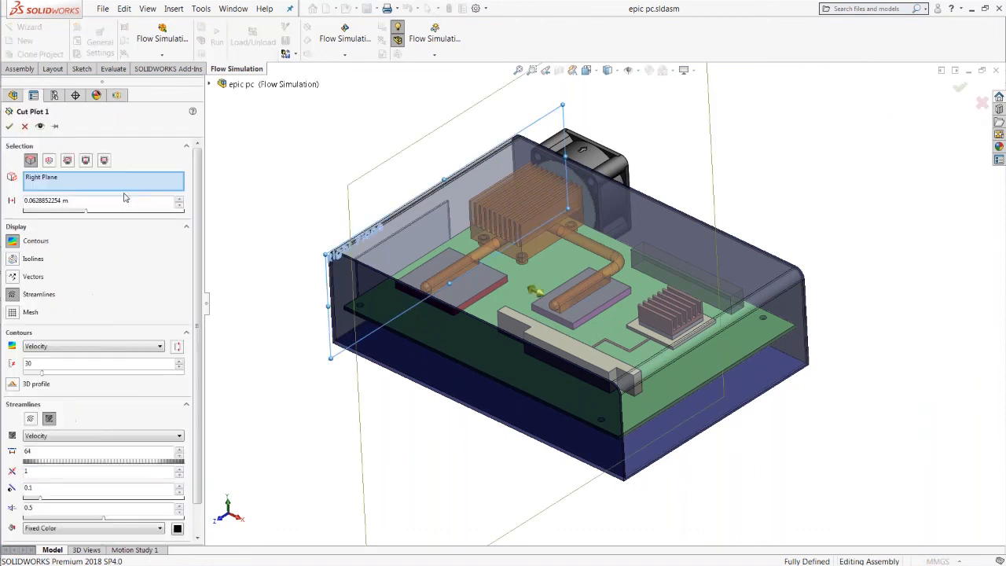
click(40, 127)
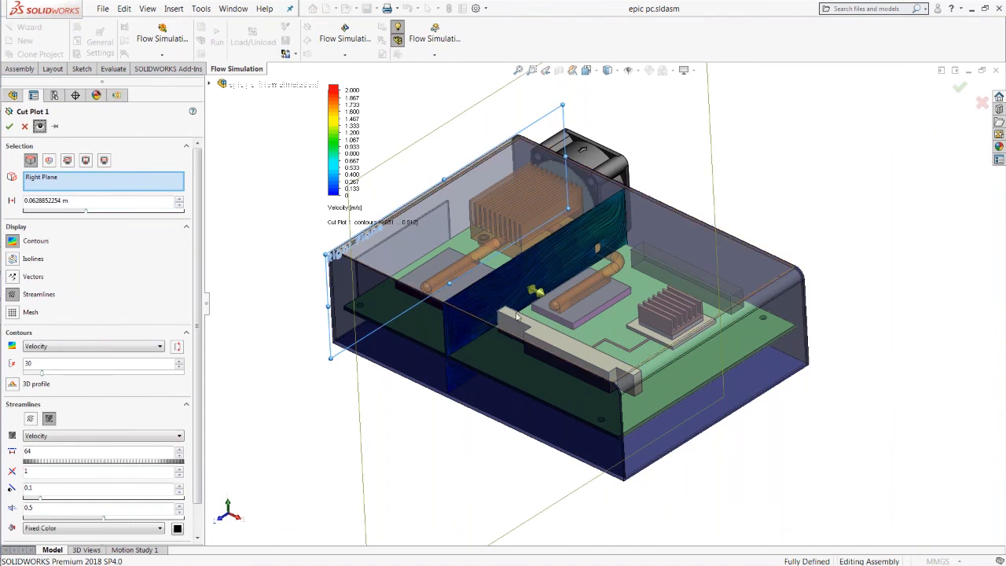
scroll(536, 292, down, 3)
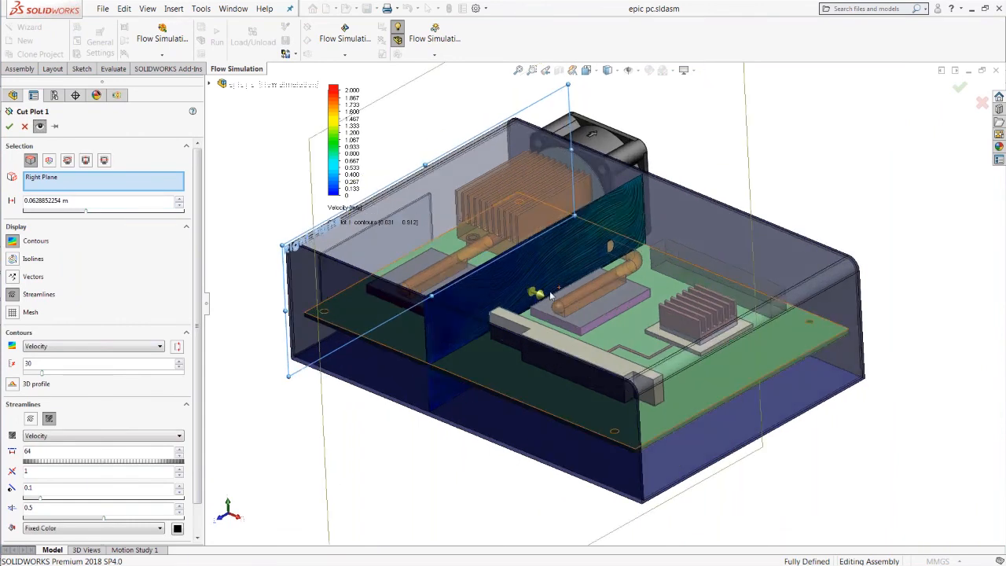
Step: Offset the cut plane to about 0.081 m from the Right Plane and display the mesh instead of streamlines
drag(539, 298, 601, 285)
middle_drag(601, 284, 669, 264)
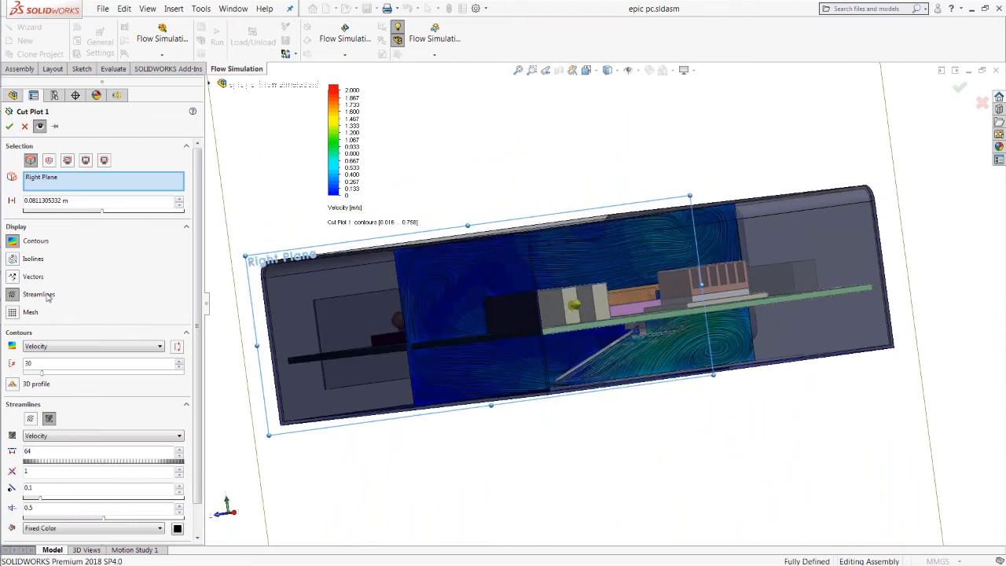
click(13, 295)
click(13, 313)
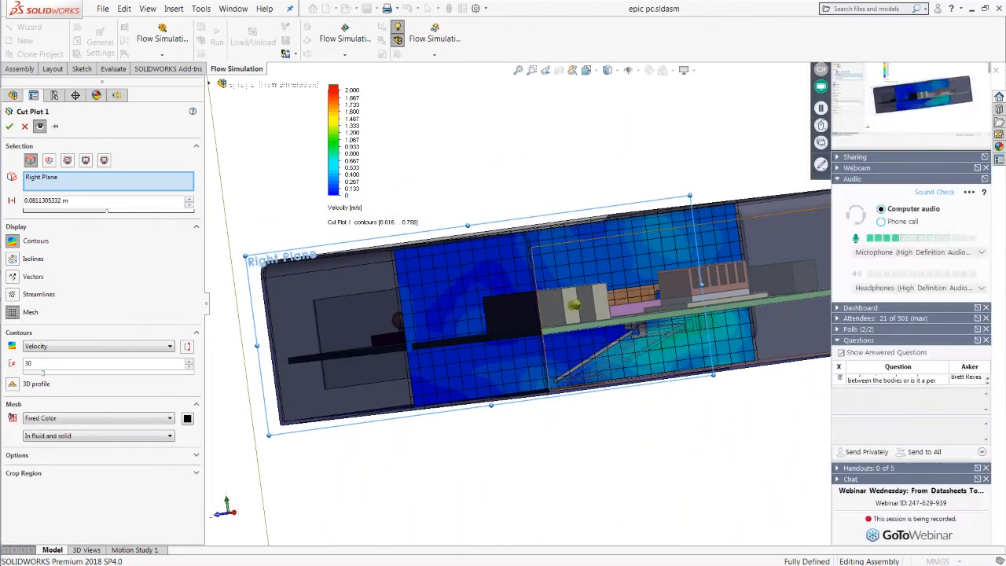
Step: Move the cut plane through the large heat sink at about 0.031 m, and discard the Cut Plot 1 edits
middle_drag(582, 269, 575, 310)
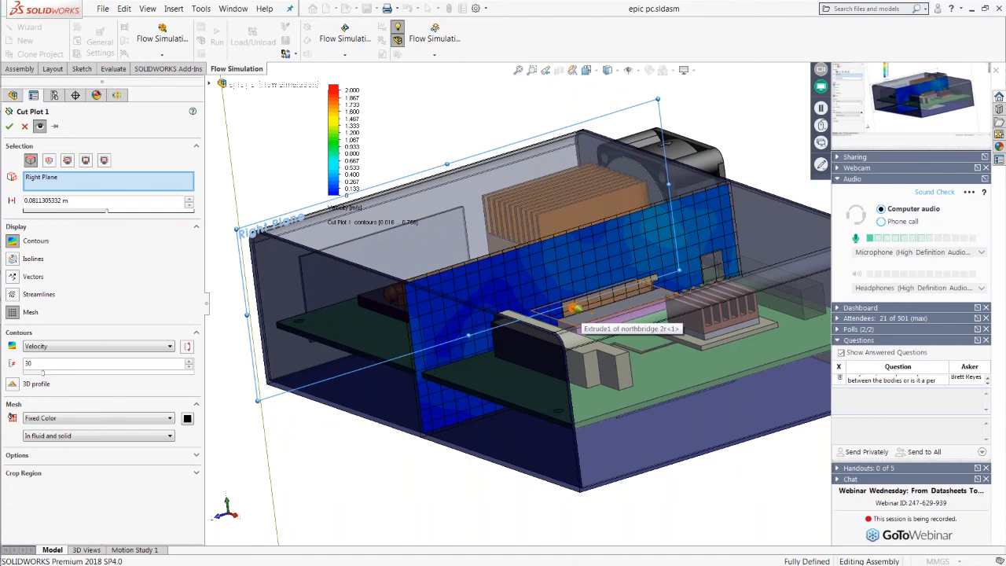
drag(577, 309, 553, 182)
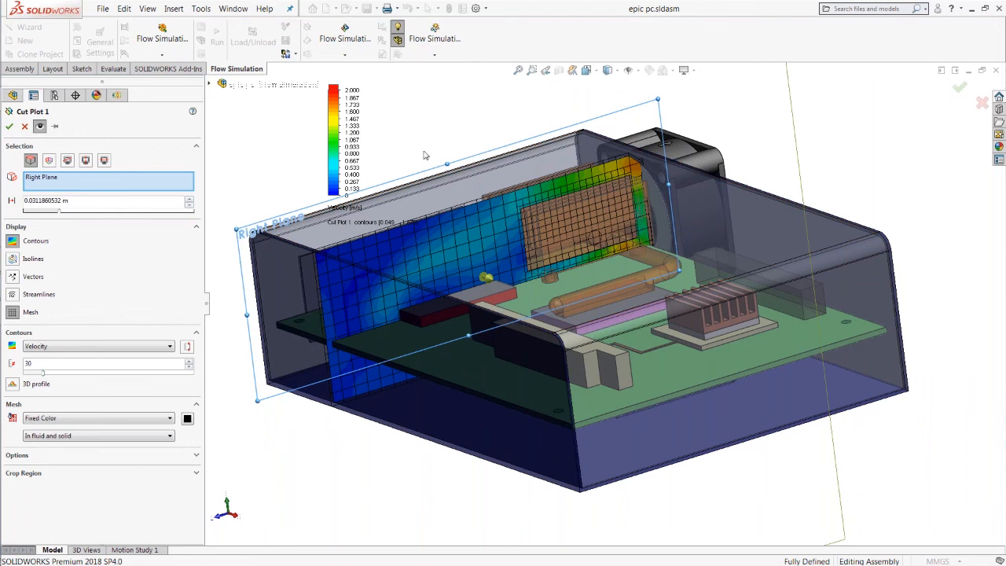
click(25, 126)
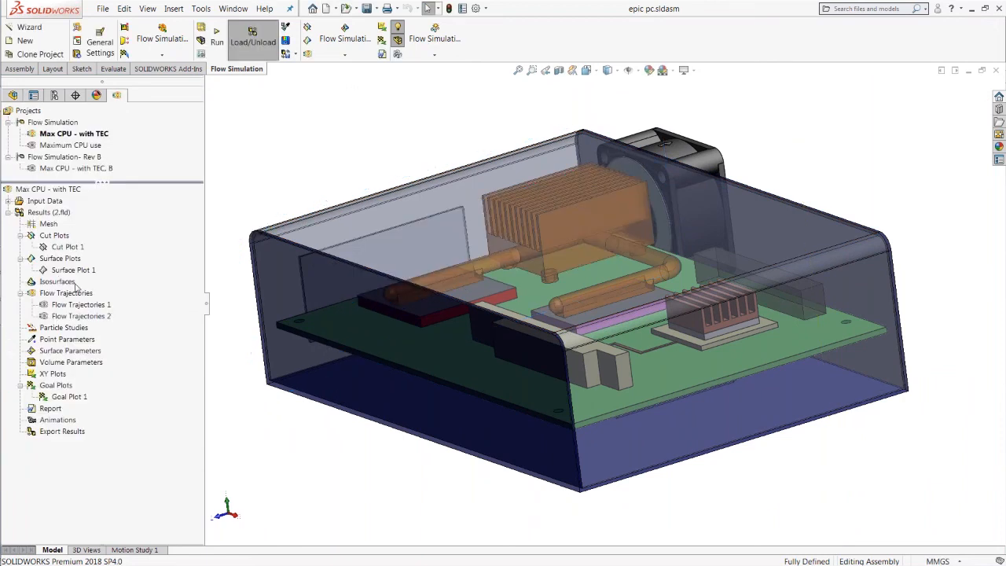
Step: Show Surface Plot 1 to display solid temperature on the board and its components
click(74, 271)
right_click(73, 276)
click(98, 292)
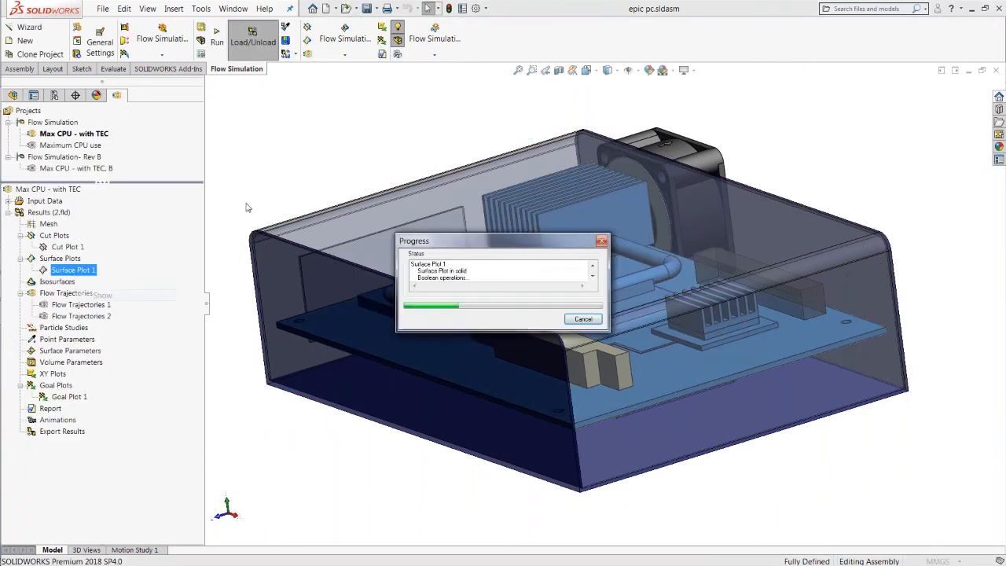
click(373, 169)
middle_drag(373, 169, 376, 196)
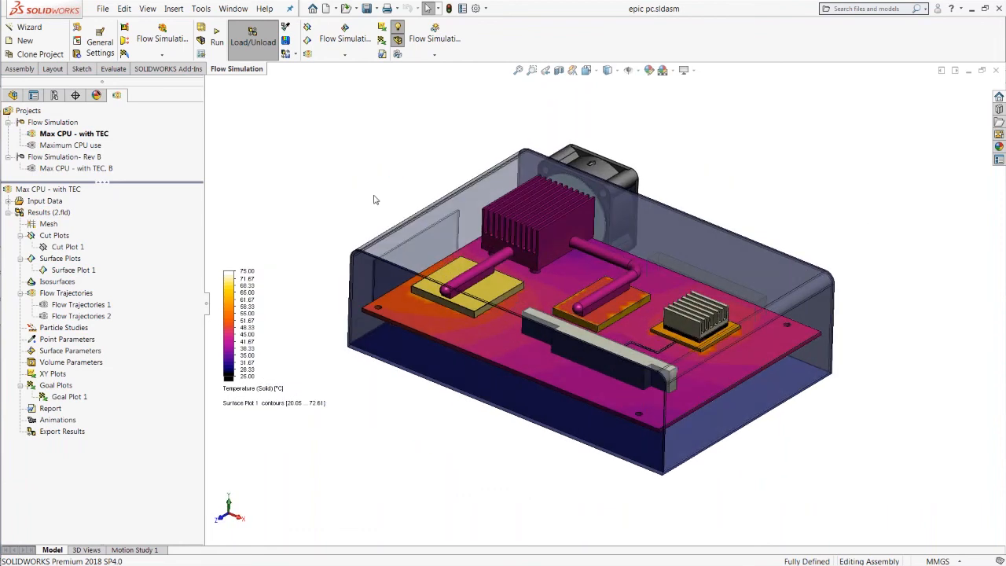
Step: Show Flow Trajectories 2 and play its animation
click(98, 316)
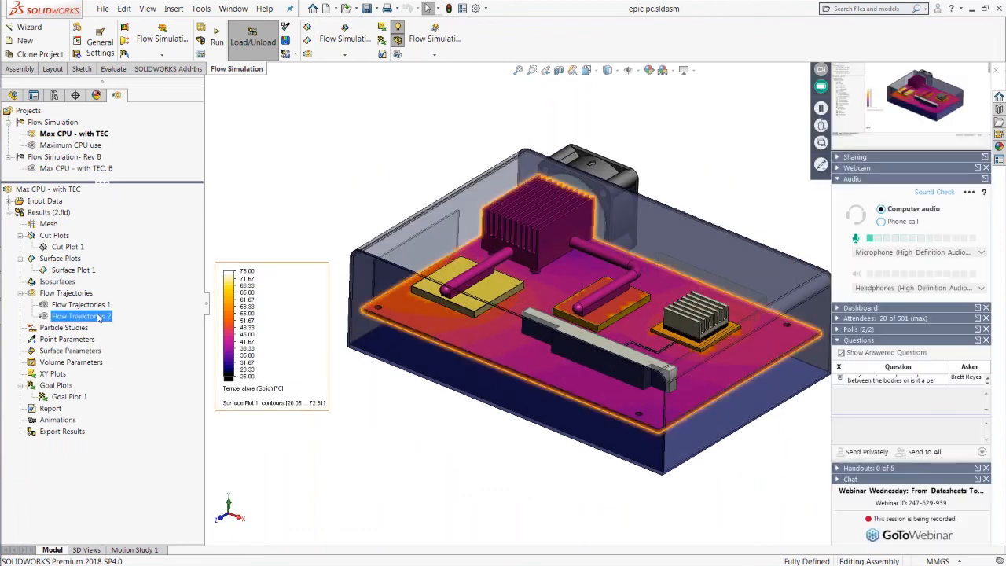
right_click(98, 316)
click(118, 337)
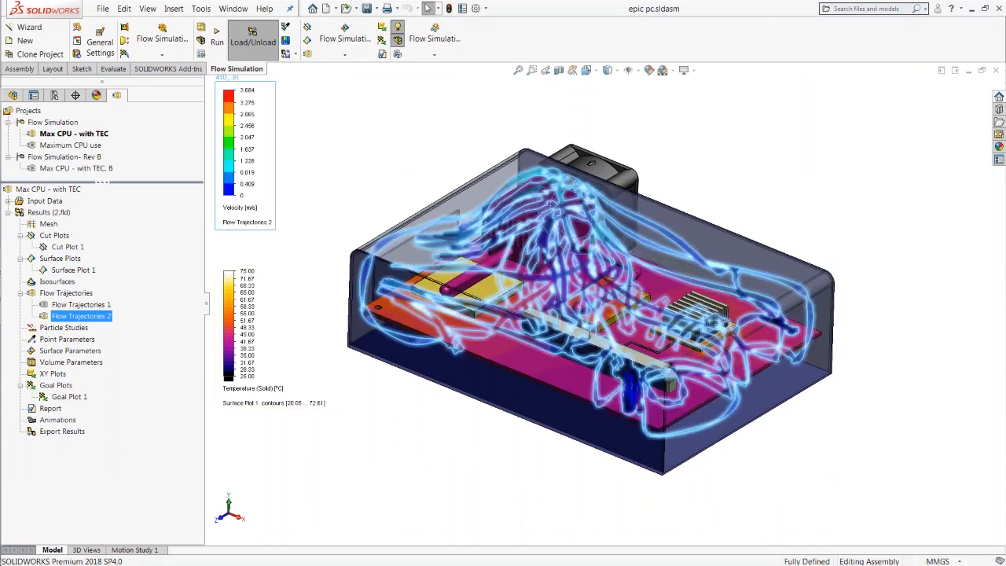
right_click(92, 320)
click(119, 343)
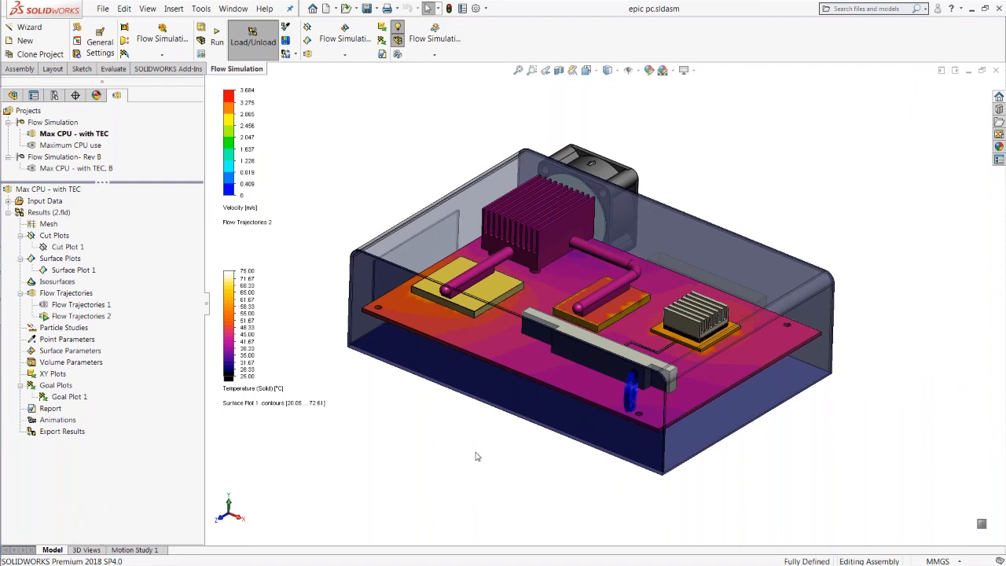
Step: Hide Flow Trajectories 2 and show Flow Trajectories 1 in its place
click(93, 316)
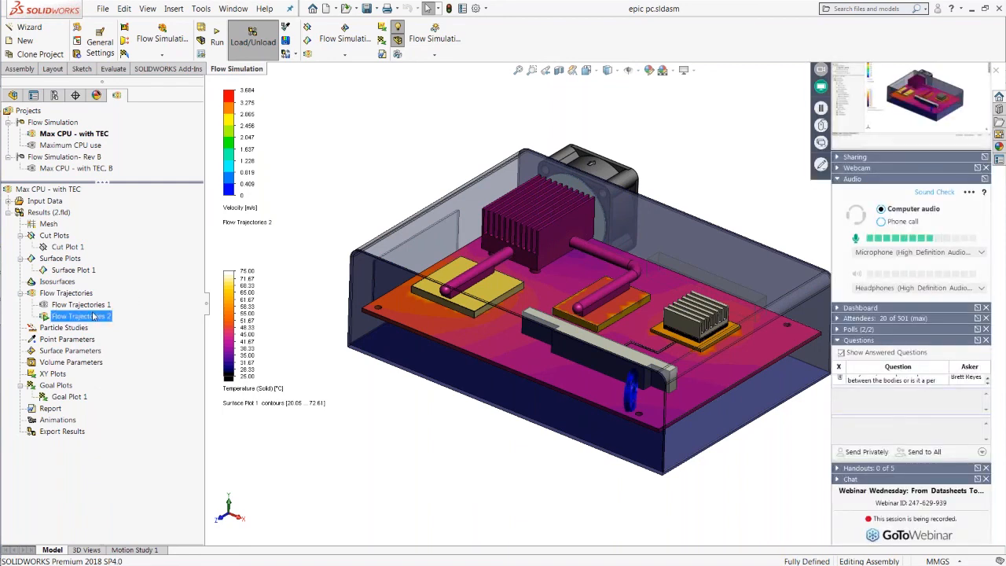
click(80, 305)
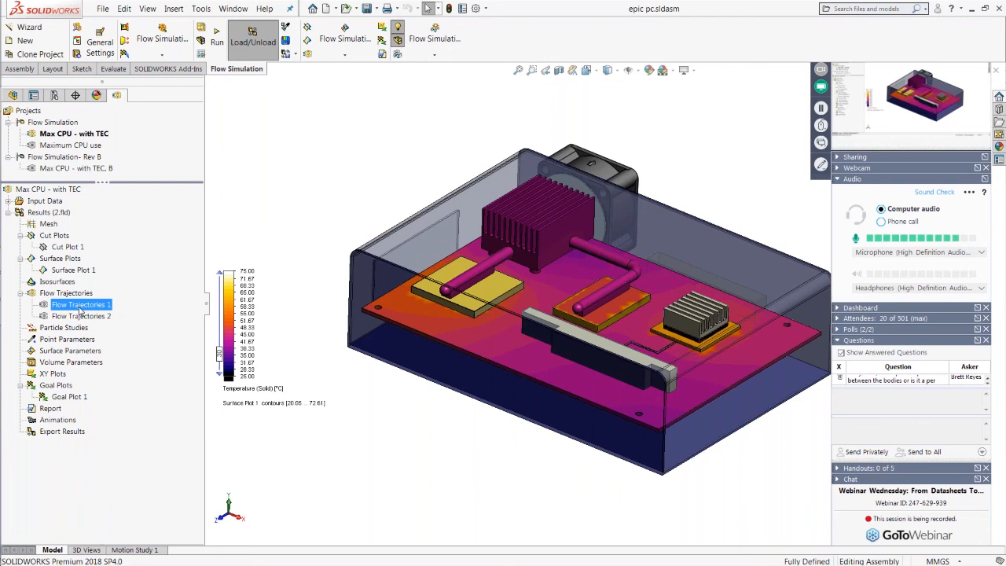
double_click(80, 307)
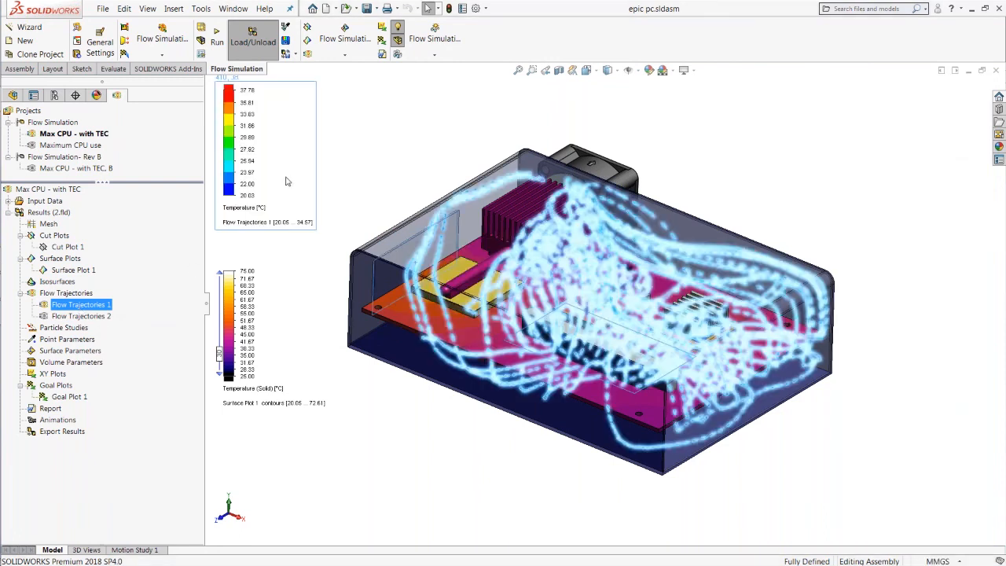
click(384, 189)
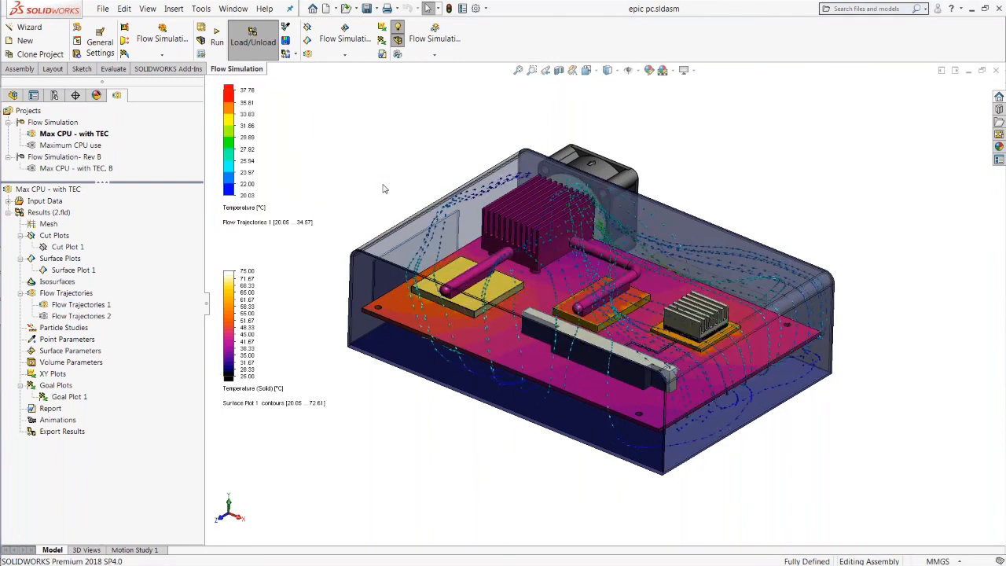
Step: Play the Flow Trajectories 1 animation from the side of the enclosure, and hide the trajectories
middle_drag(385, 189, 591, 189)
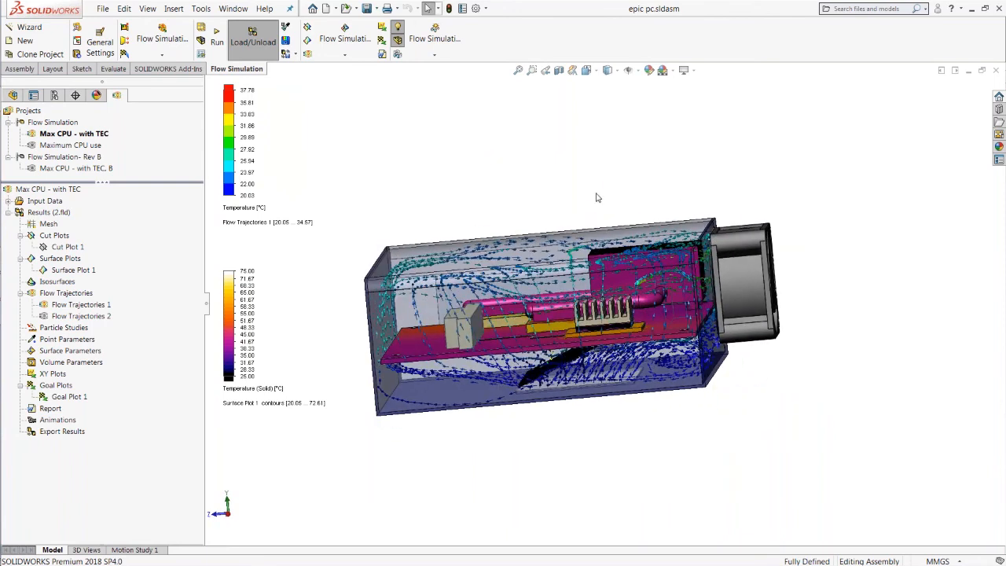
click(89, 305)
right_click(88, 306)
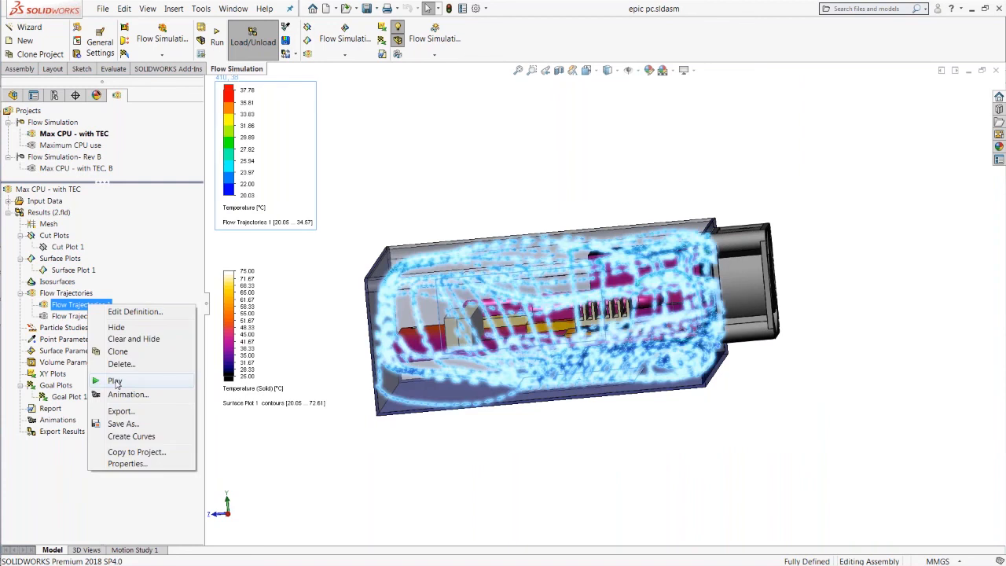
click(115, 381)
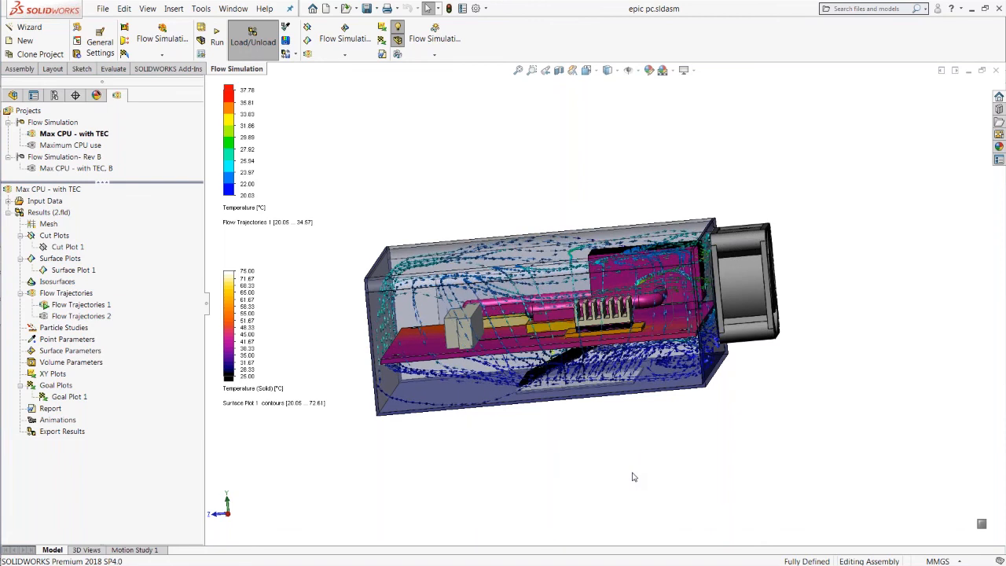
click(88, 307)
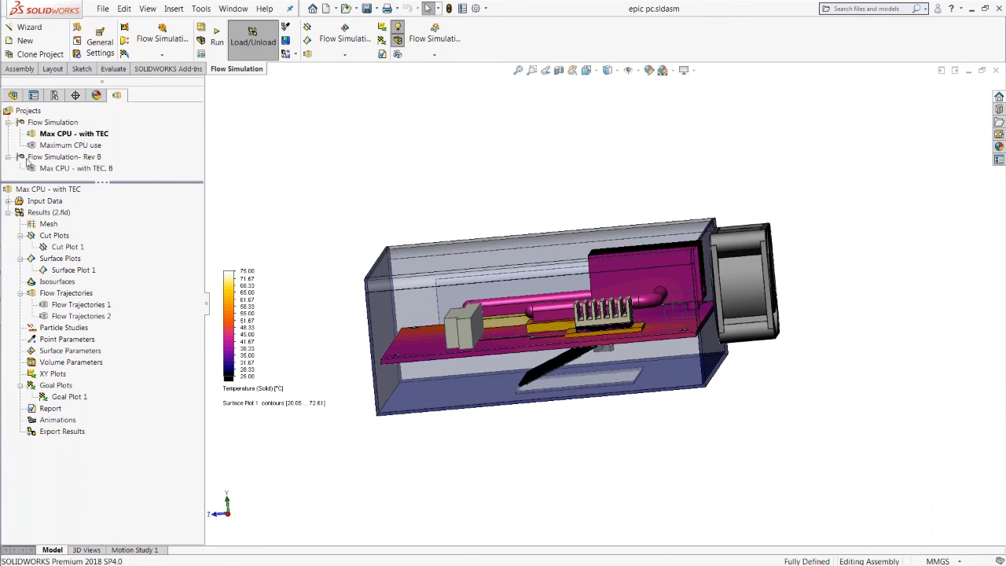
Step: Activate the Max CPU - with TEC, B project under Flow Simulation- Rev B and collapse its input data
click(83, 169)
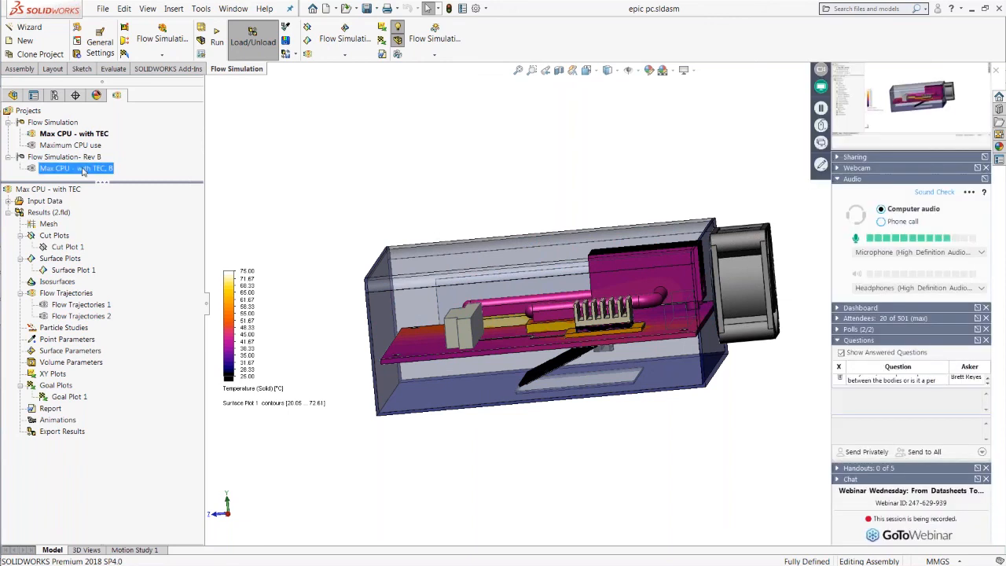
right_click(83, 171)
click(112, 177)
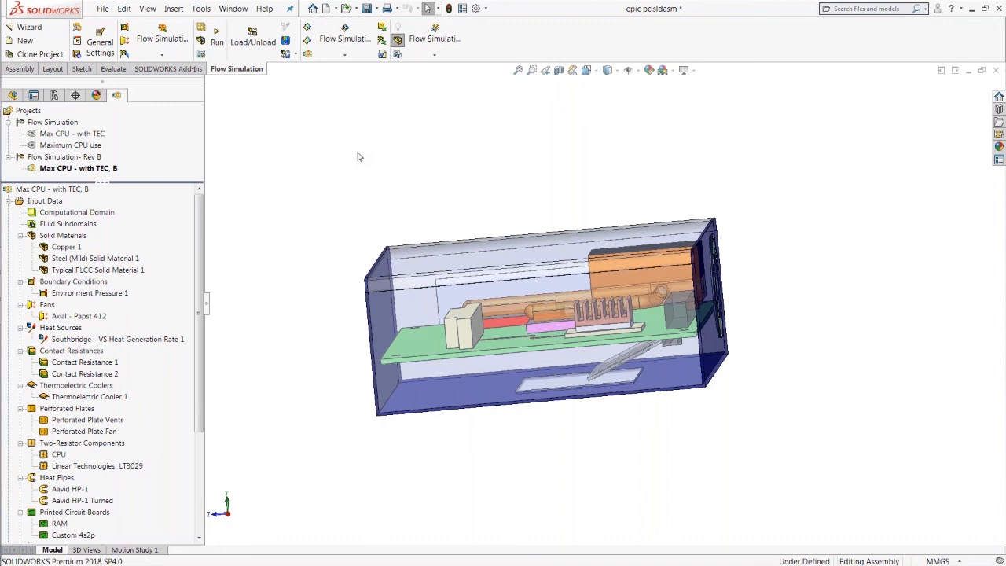
click(9, 201)
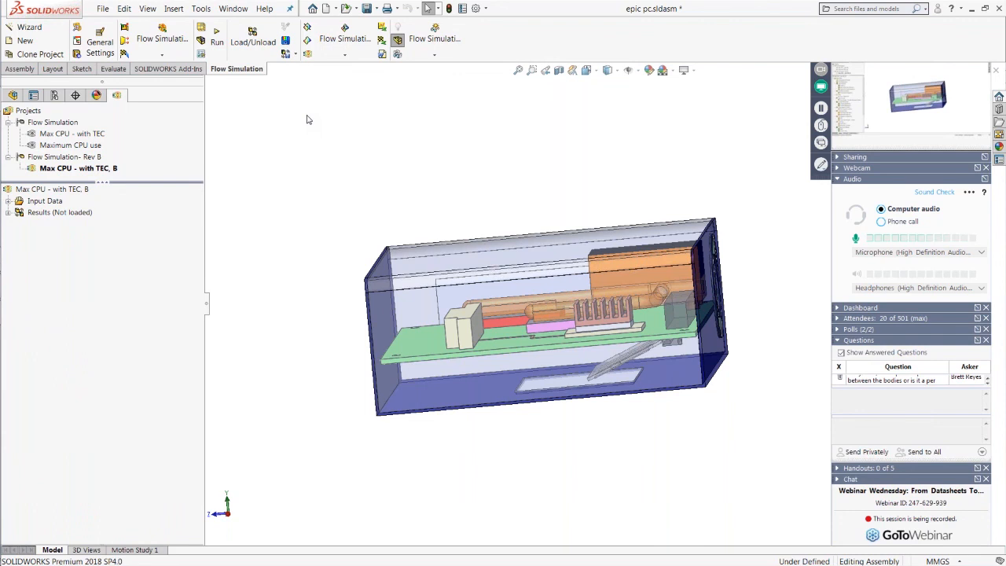
Step: Compare Cut Plot 1 and Goal Plot 1 between Max CPU - with TEC and Max CPU - with TEC, B, and display the goal comparison
click(288, 54)
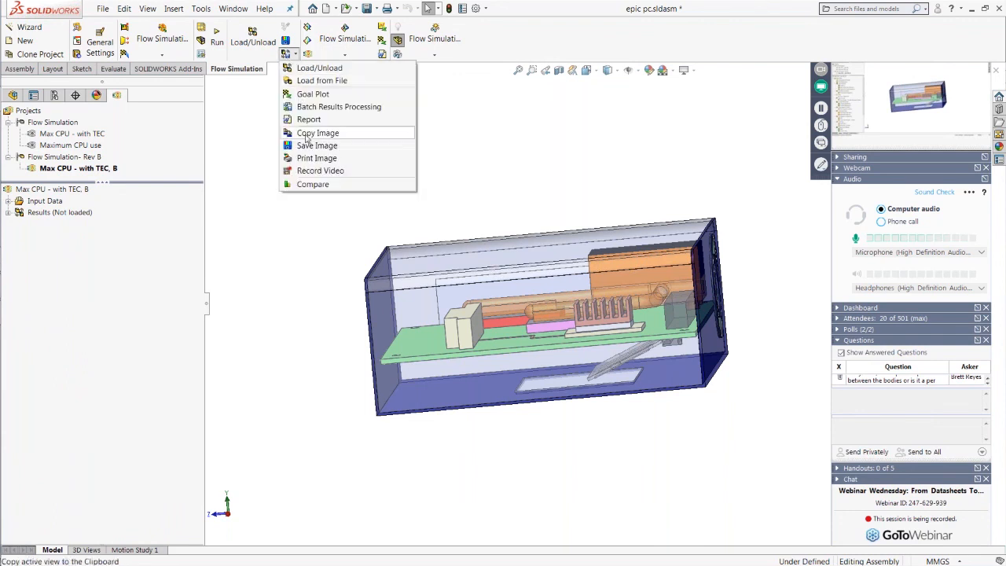
click(331, 185)
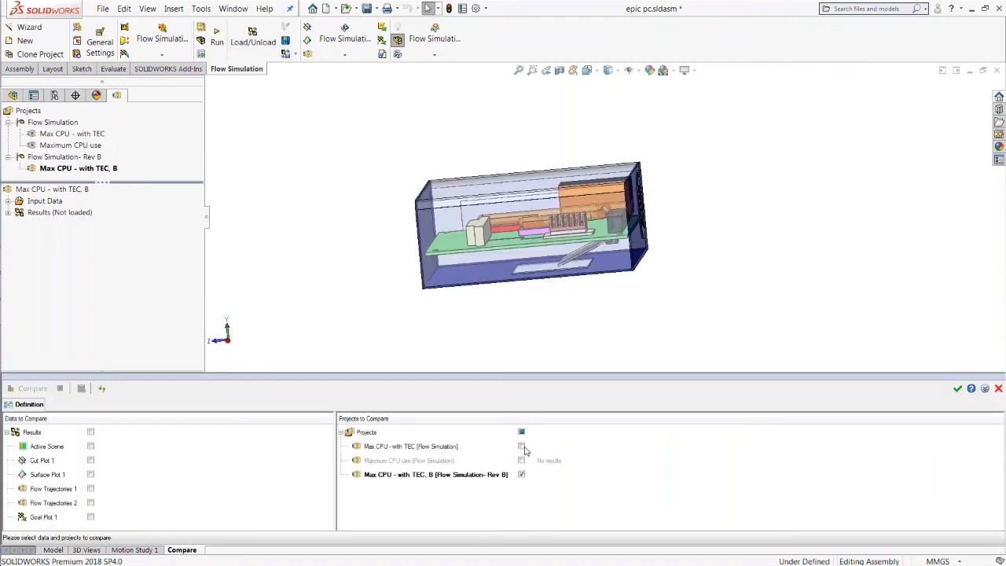
click(522, 446)
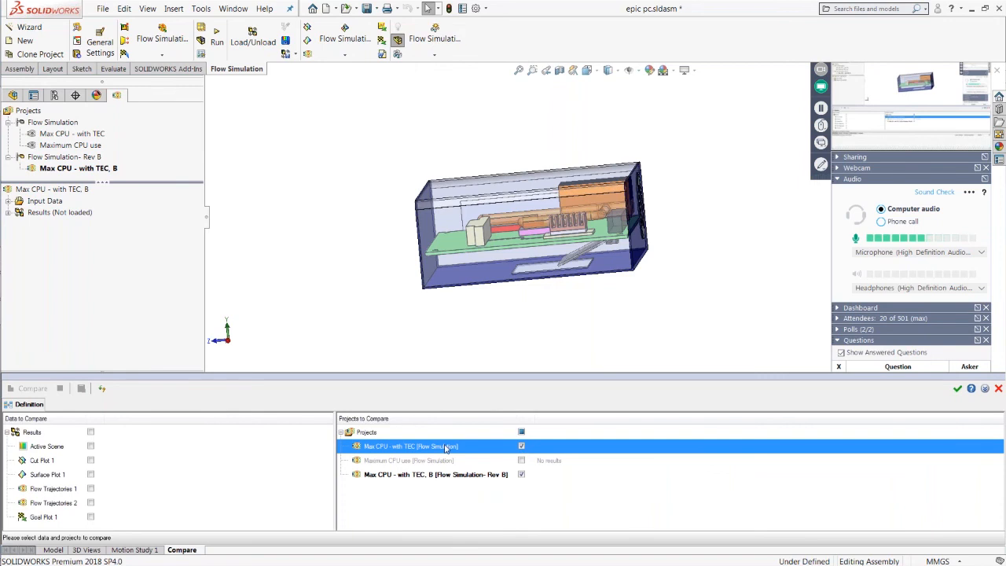
click(91, 461)
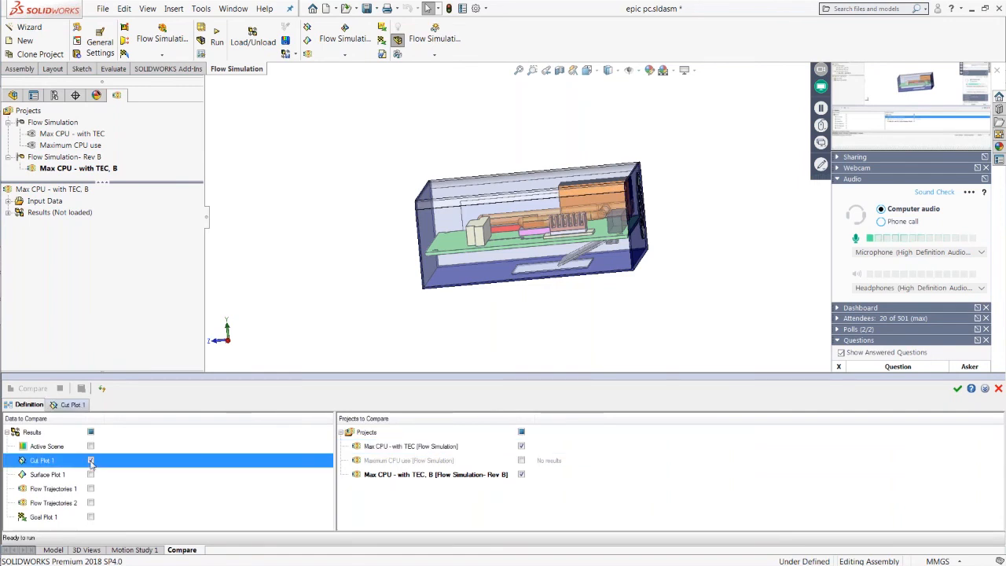
click(90, 517)
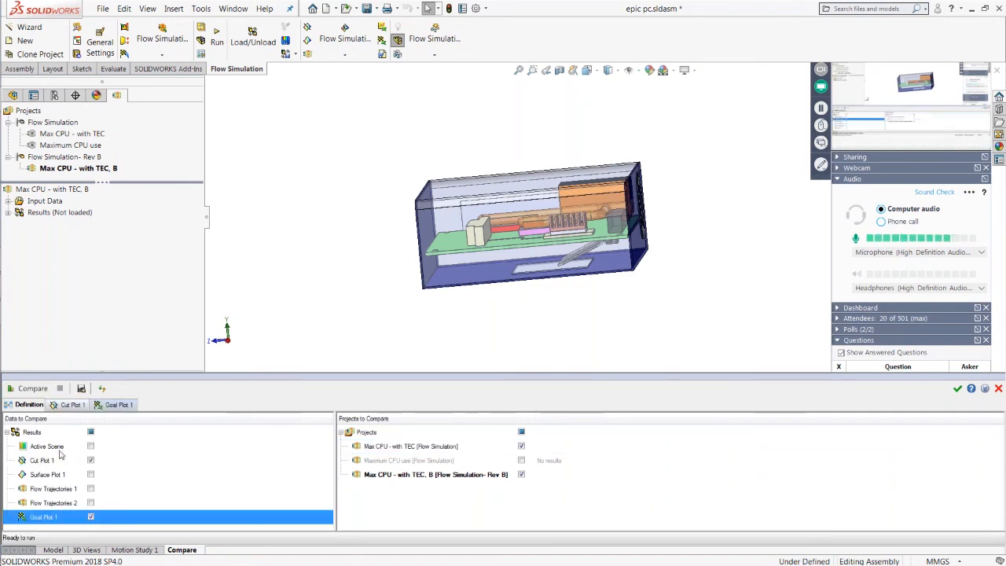
click(34, 390)
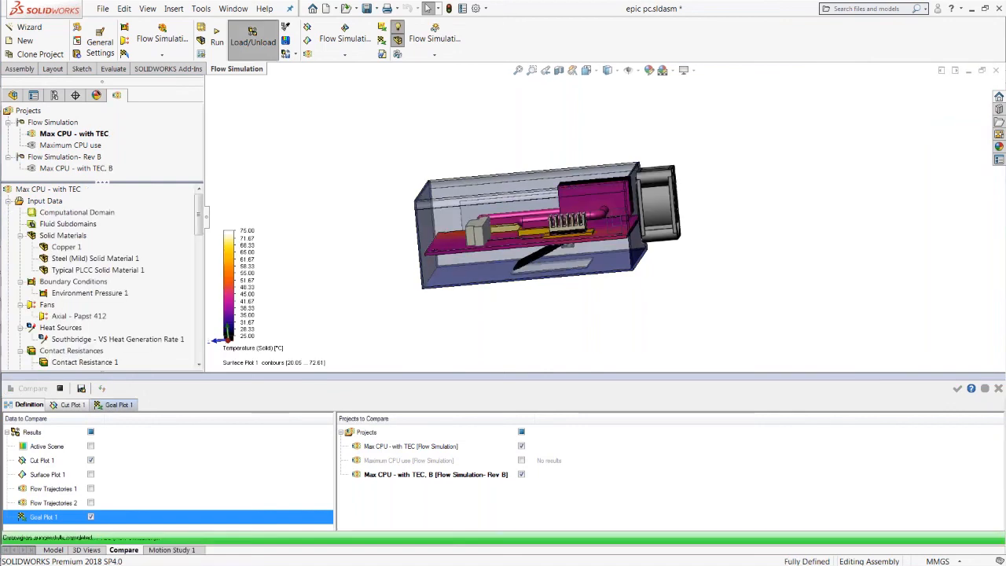
click(118, 405)
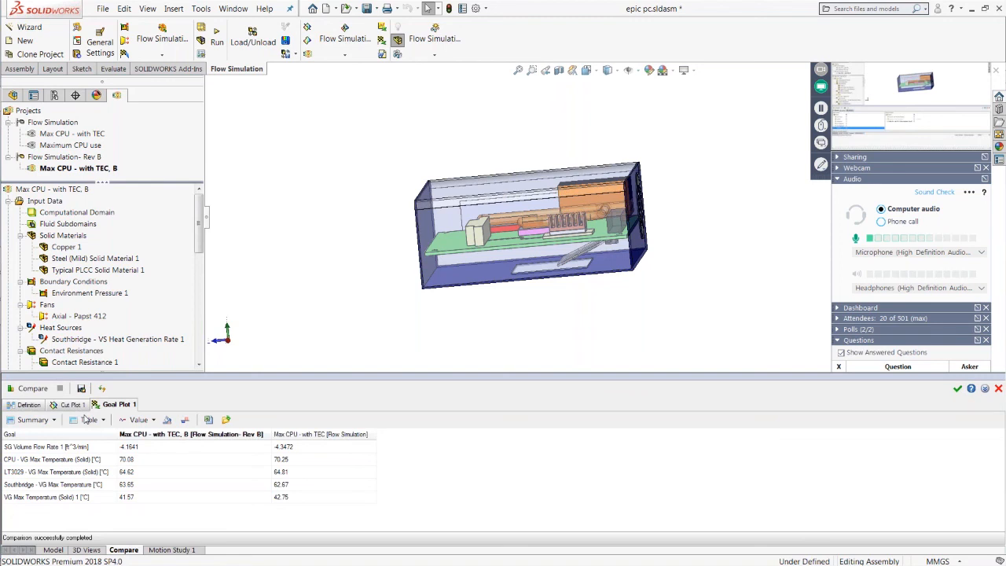
Step: Switch to the From Datasheets to Results presentation in PowerPoint, start the slide show from slide 22, and advance to the next slide
mouse_move(3, 377)
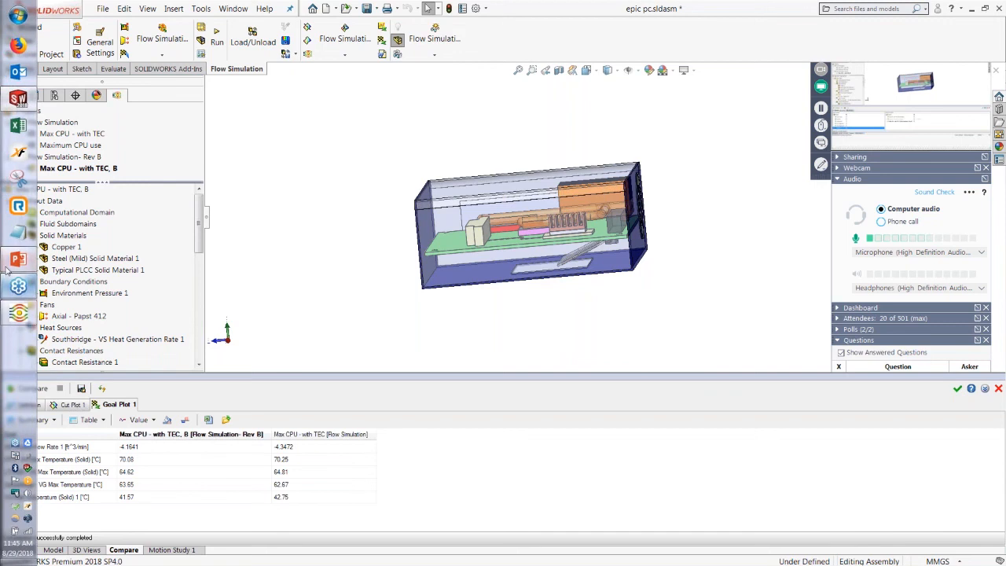
click(18, 260)
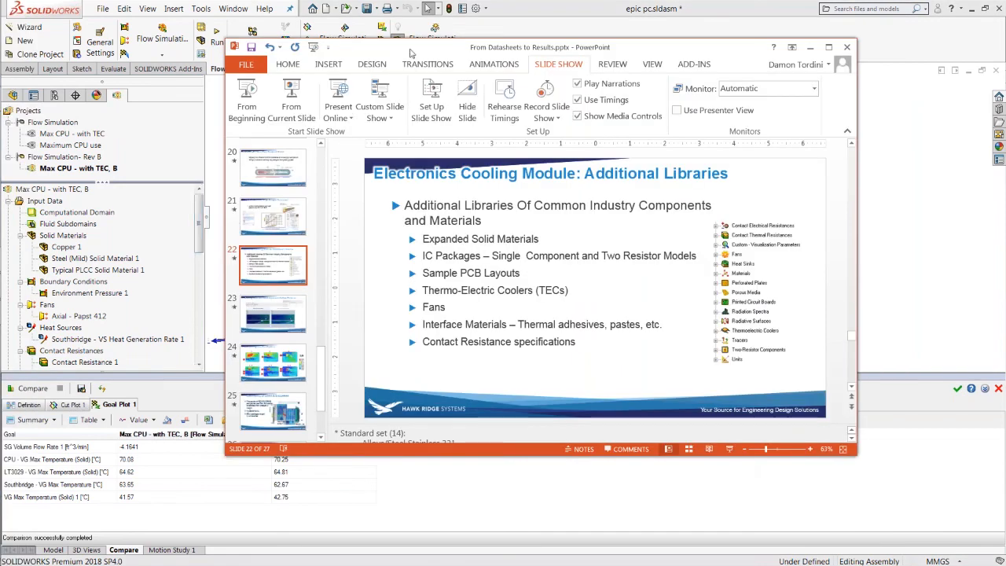
drag(410, 52, 369, 59)
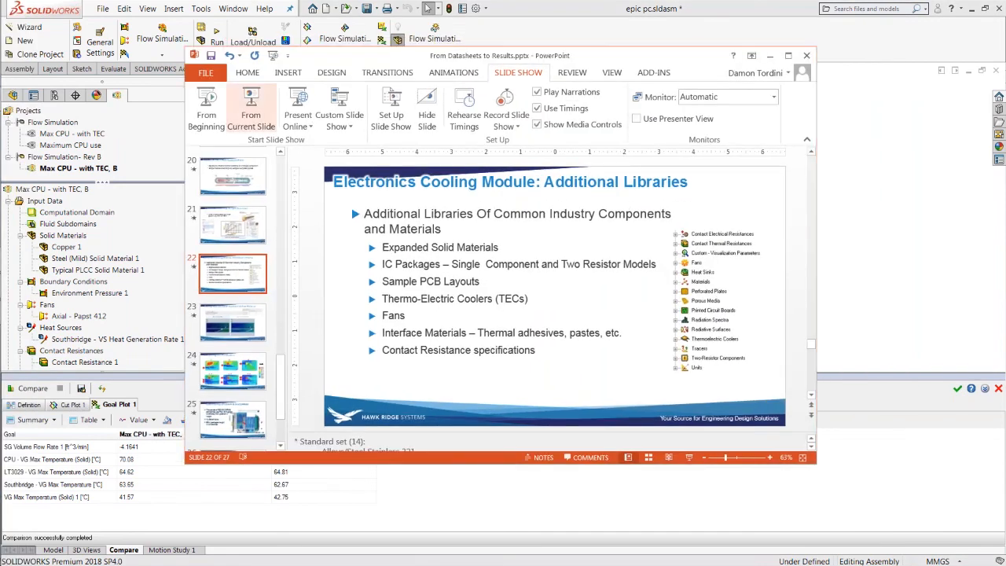
click(252, 110)
key(Right)
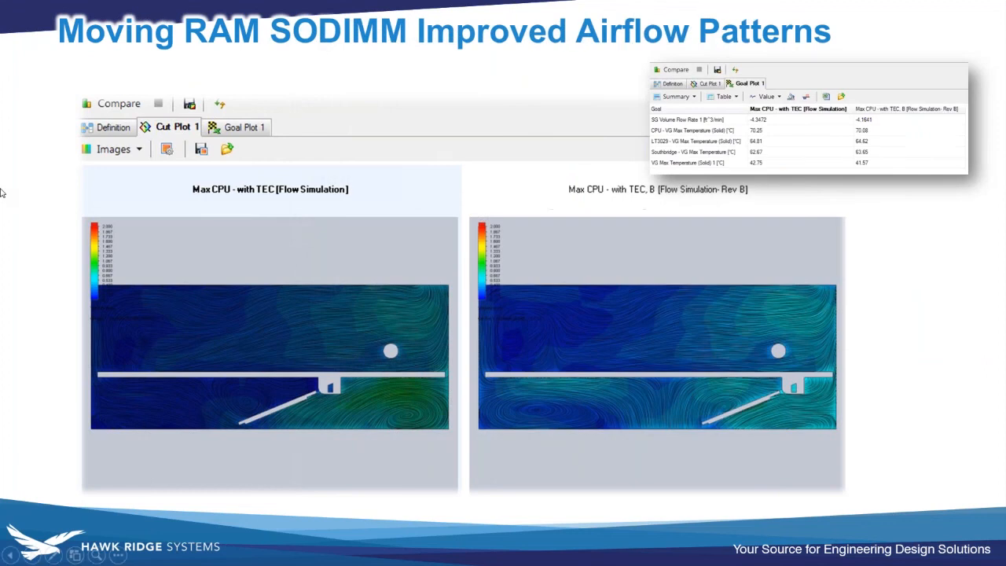